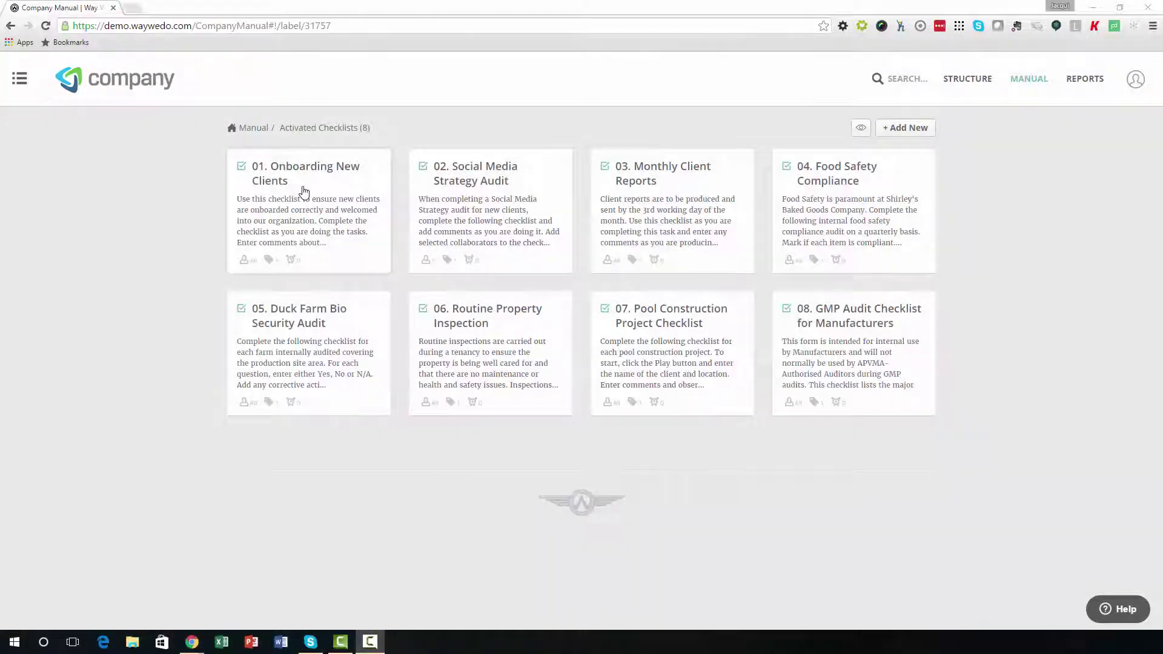
Open the 01. Onboarding New Clients example checklist and scroll down through it.
{"action": "left_click", "coordinate": [284, 176]}
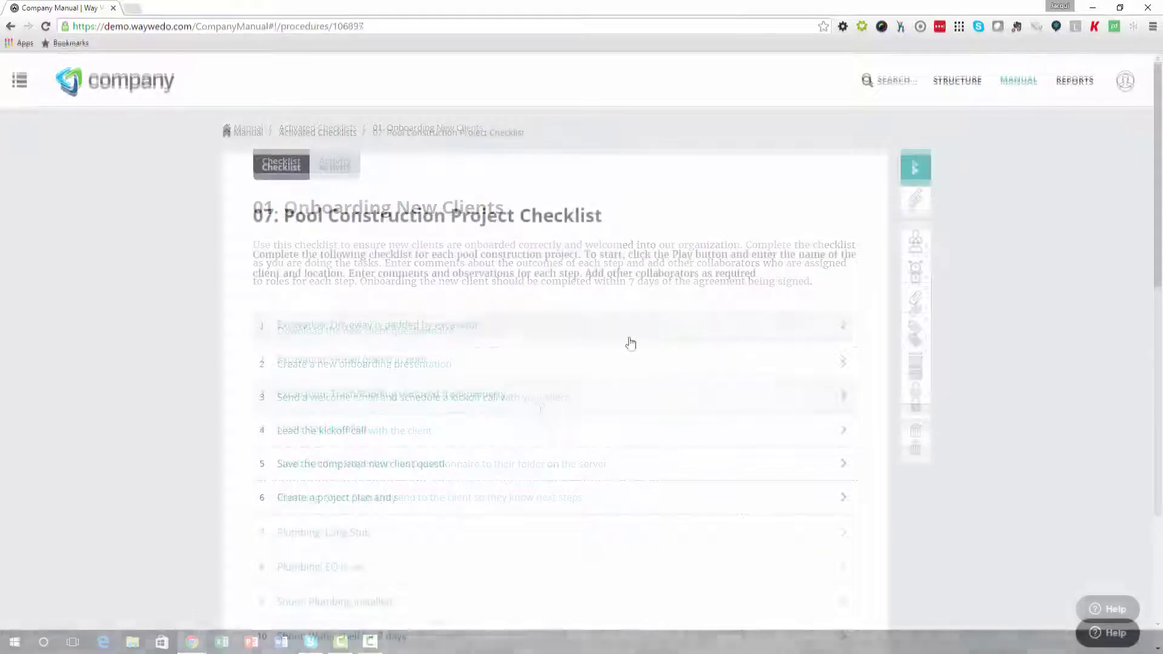
{"action": "scroll", "coordinate": [626, 342], "scroll_direction": "down", "scroll_amount": 6}
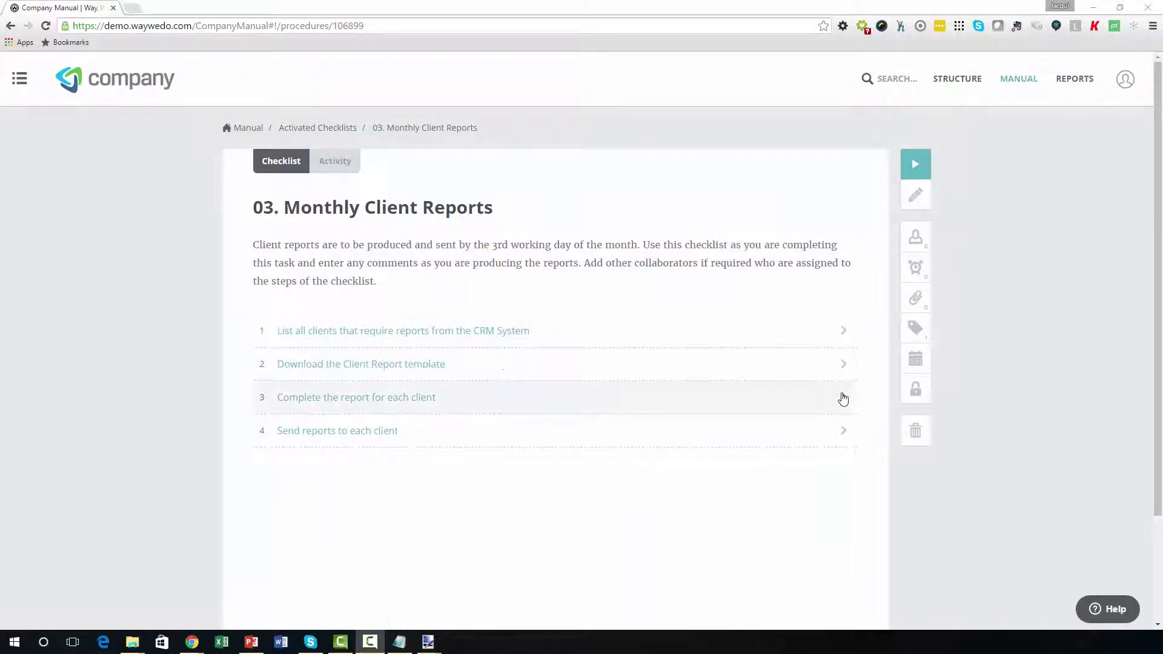
Review the abandoned bakery run in the checklist's Activity history, then close it.
{"action": "left_click", "coordinate": [331, 168]}
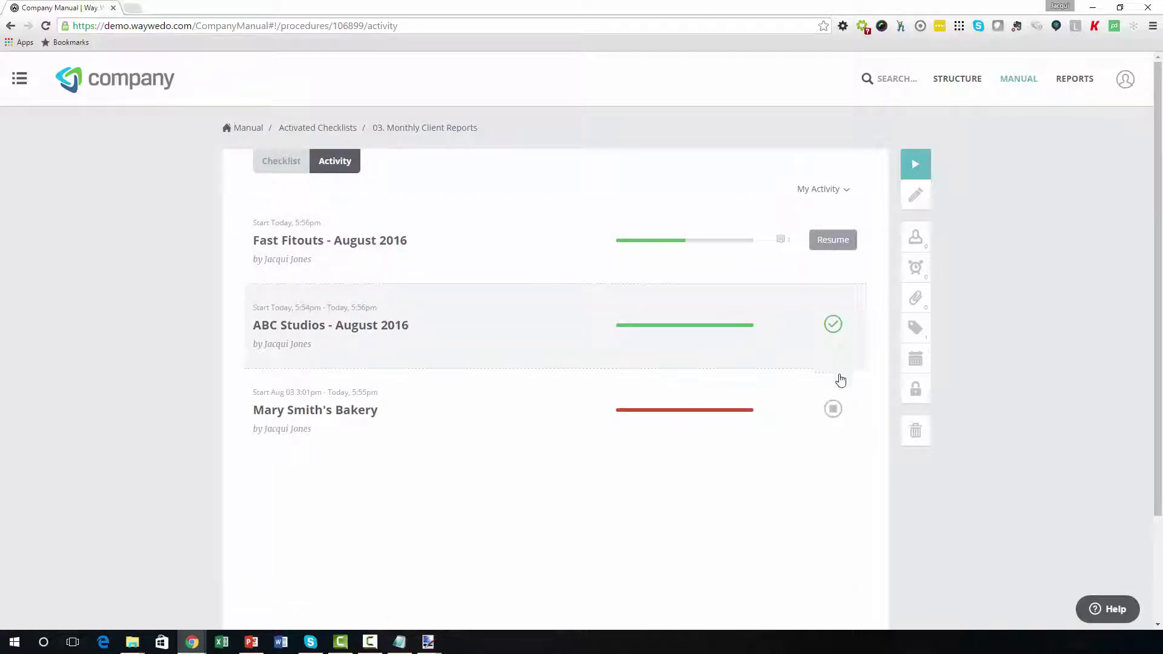
{"action": "left_click", "coordinate": [744, 417]}
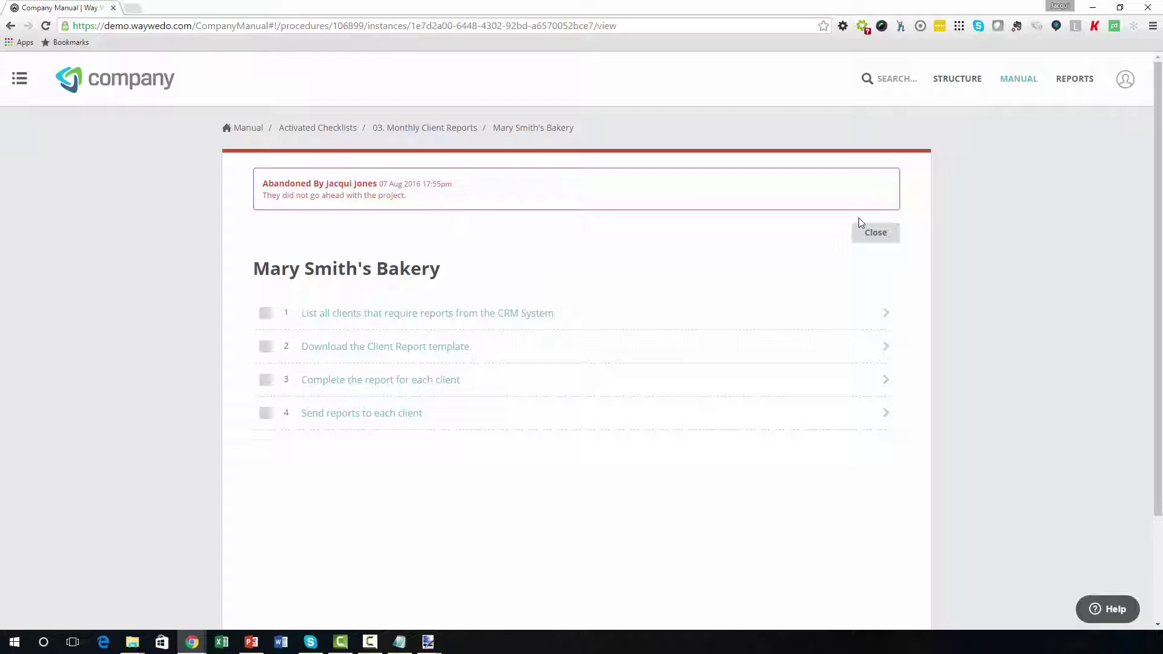
{"action": "left_click", "coordinate": [879, 238]}
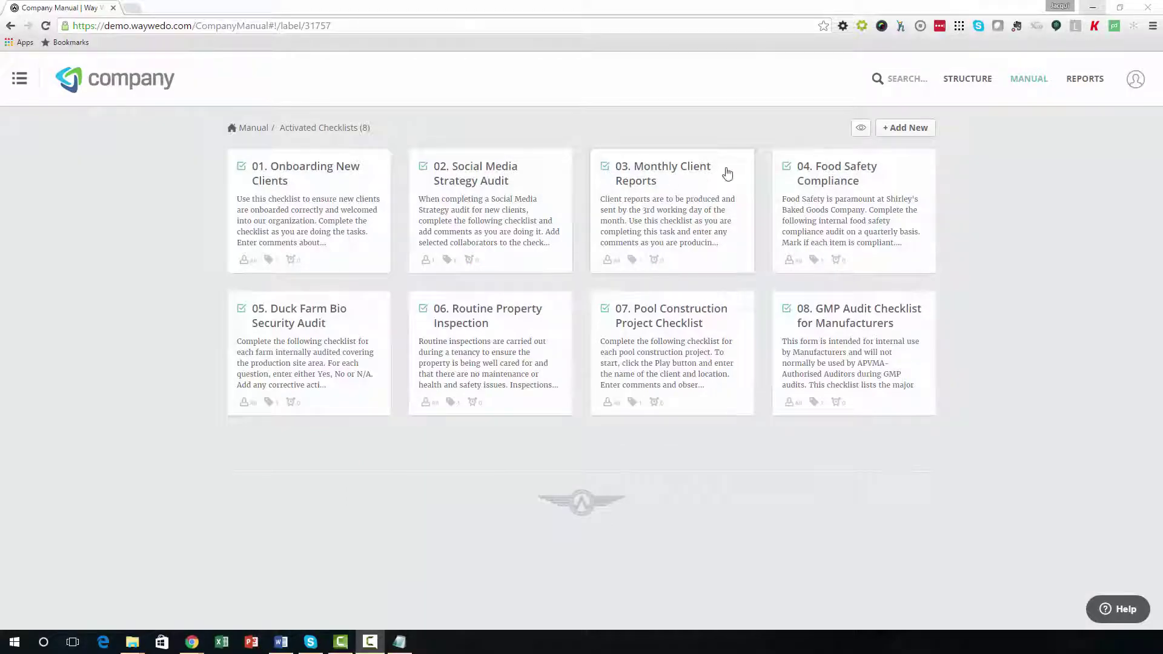
Create a new blank checklist titled 'Opening Store Checklist'.
{"action": "left_click", "coordinate": [908, 128]}
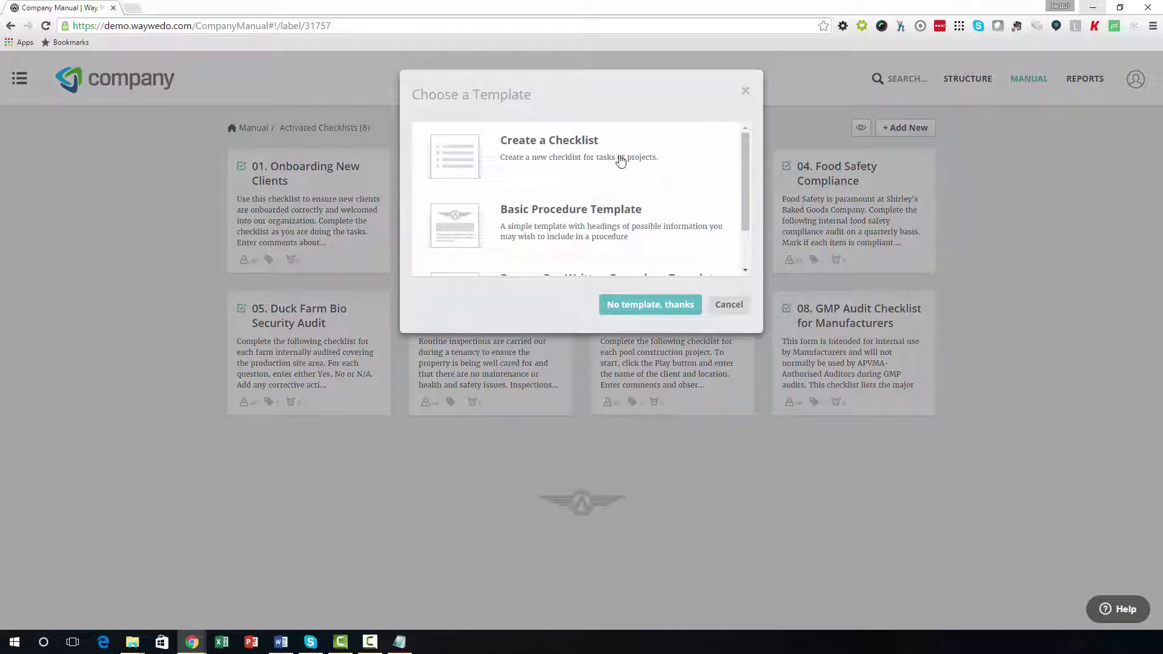
{"action": "left_click", "coordinate": [621, 159]}
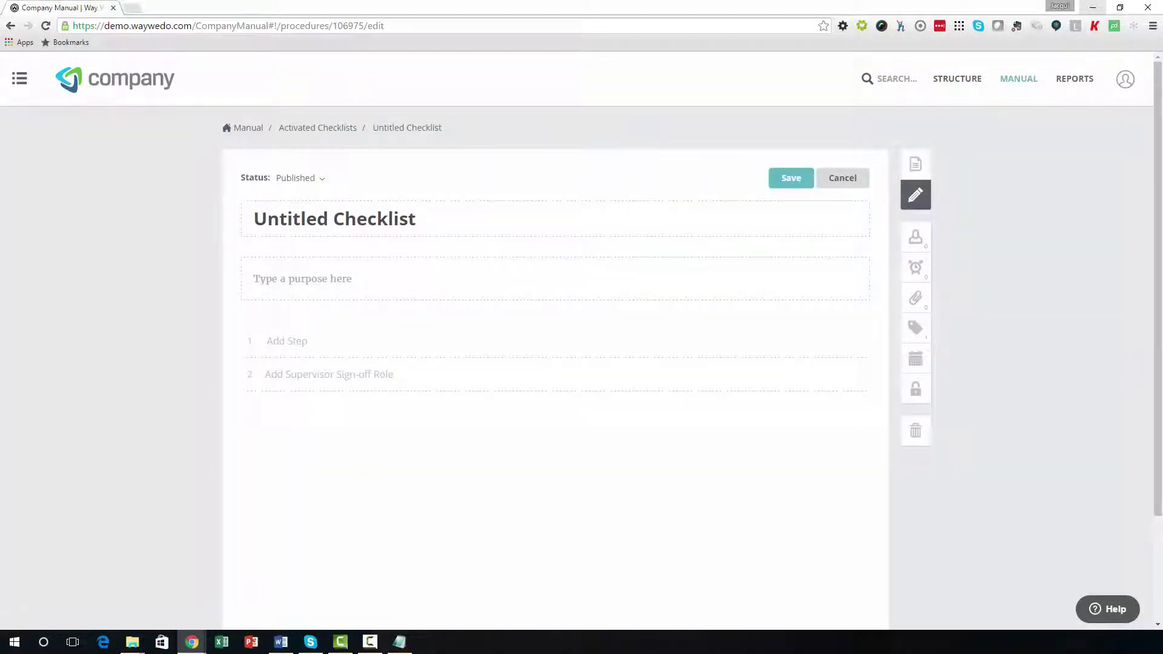
{"action": "key", "text": "alt+Tab"}
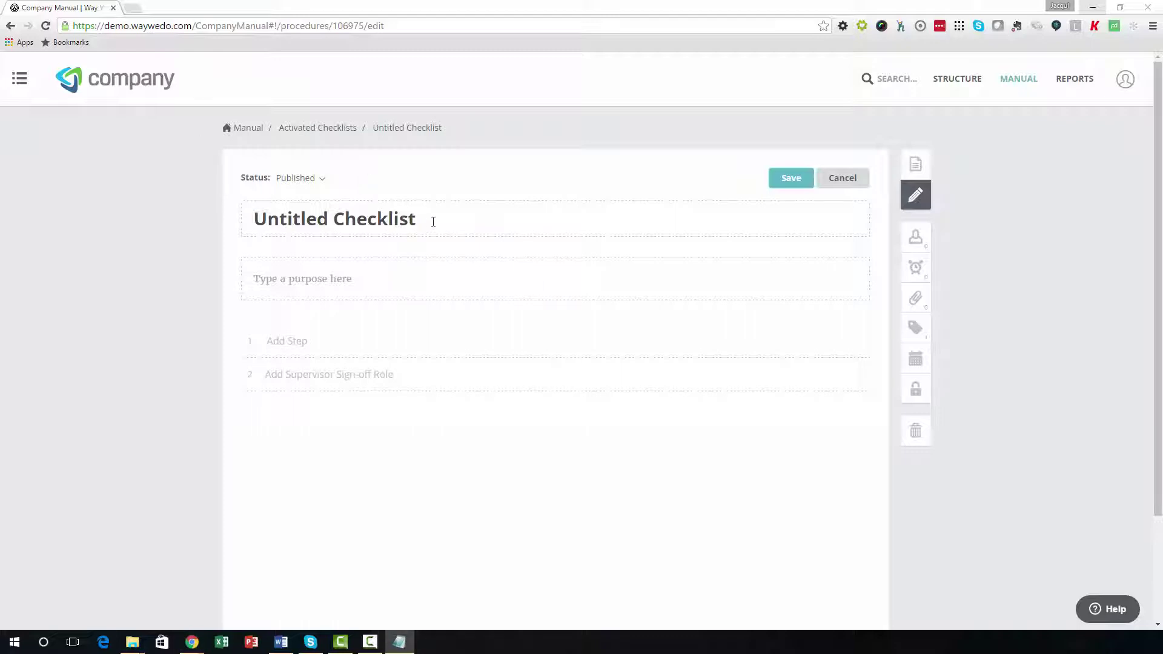
{"action": "left_click_drag", "start_coordinate": [434, 221], "coordinate": [231, 234]}
{"action": "type", "text": "Opening Store Checklist"}
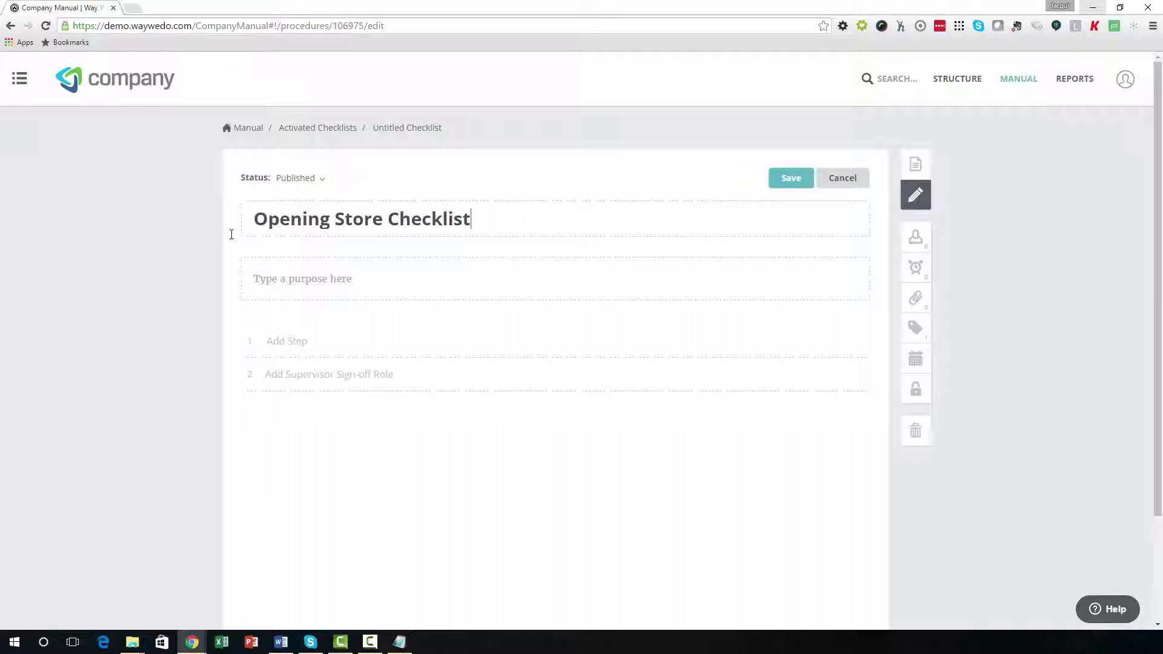
Paste the purpose about getting the store ready for the day, removing the extra empty line.
{"action": "key", "text": "alt+Tab"}
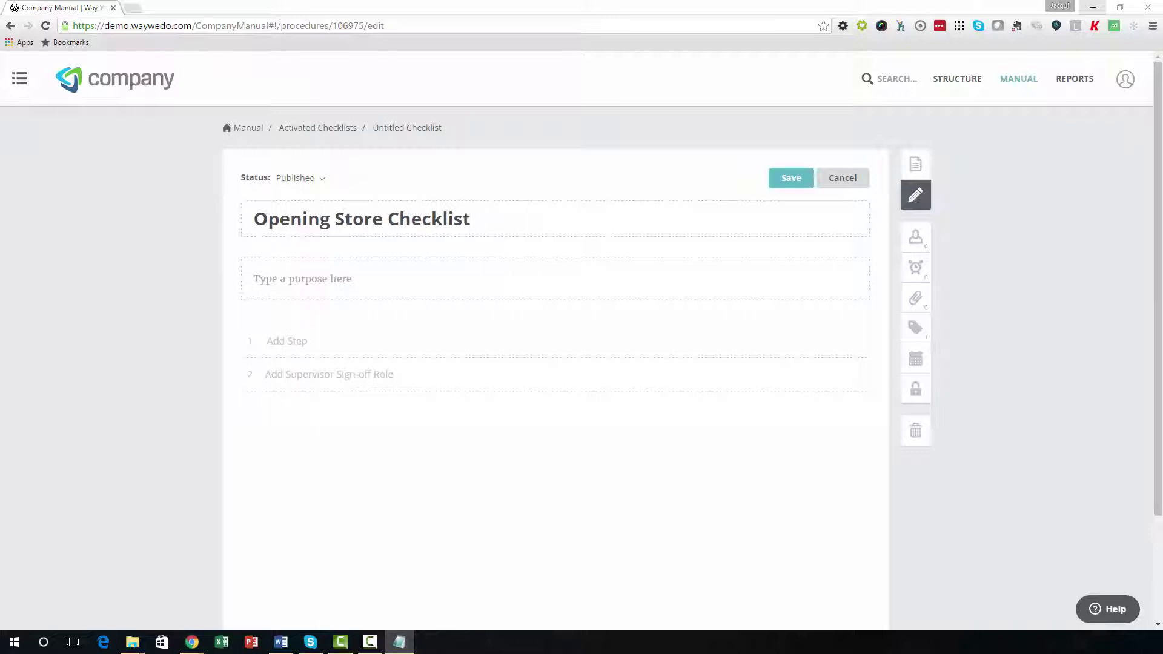
{"action": "left_click", "coordinate": [285, 276]}
{"action": "type", "text": "To get the store ready for the day.  Please complete this checklist as you are opening the store.  Add comments as you go."}
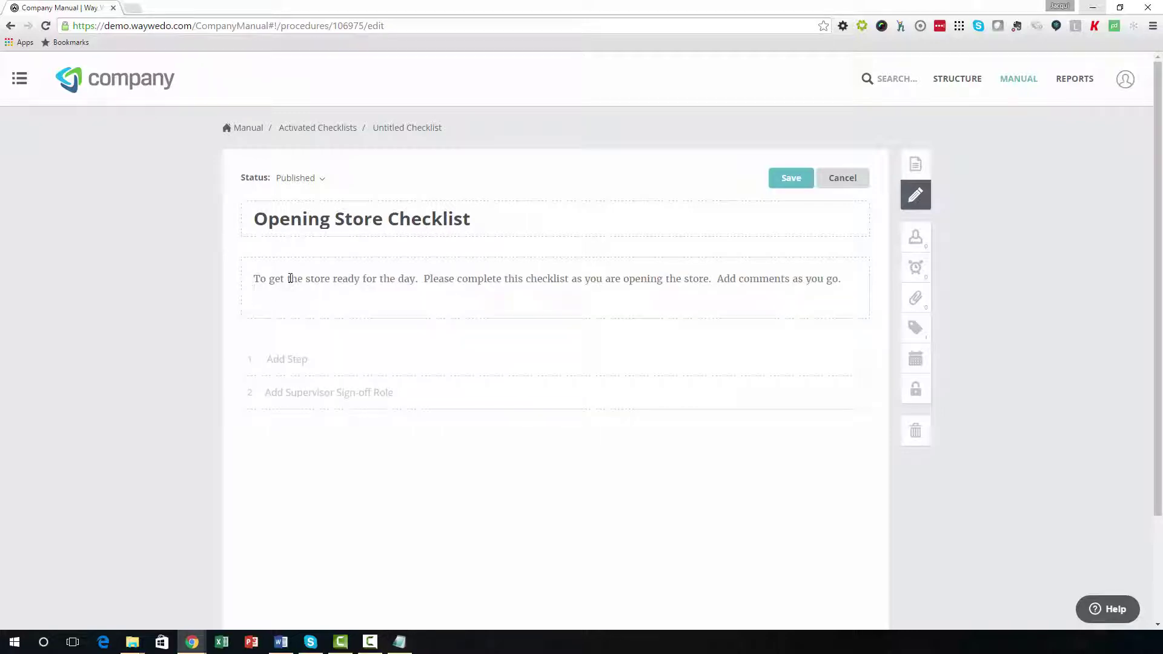
{"action": "key", "text": "BackSpace"}
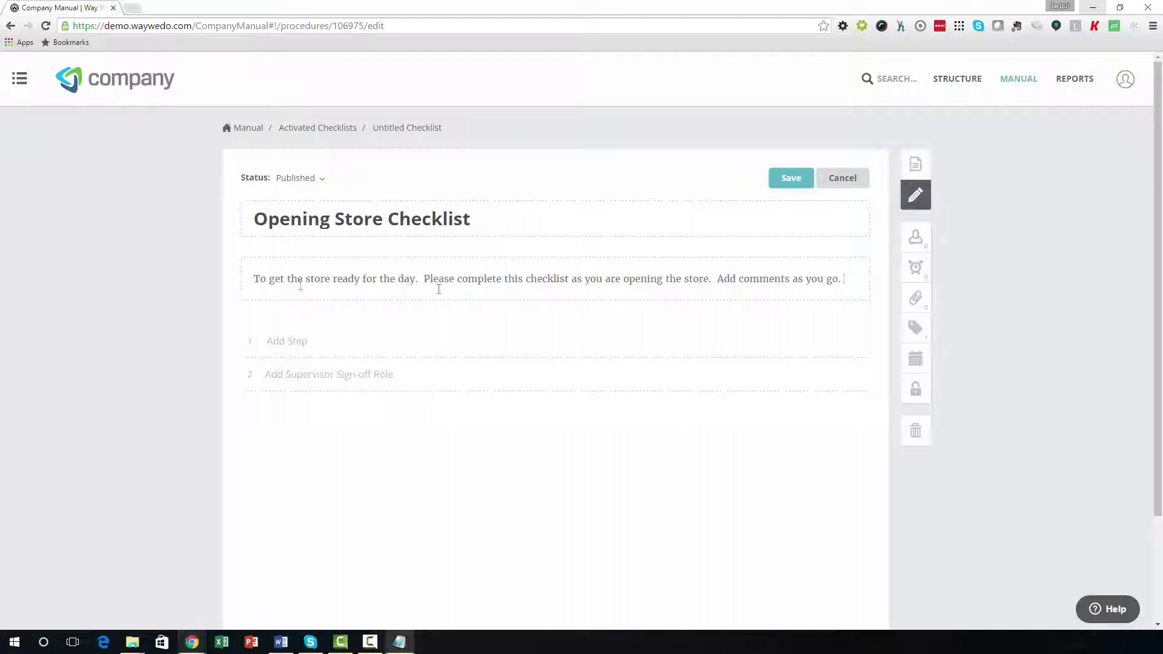
Add the first three steps: 'Arrive 30 minutes prior.', 'Disable alarm.' and the lights instruction.
{"action": "left_click", "coordinate": [310, 342]}
{"action": "type", "text": "Arriv"}
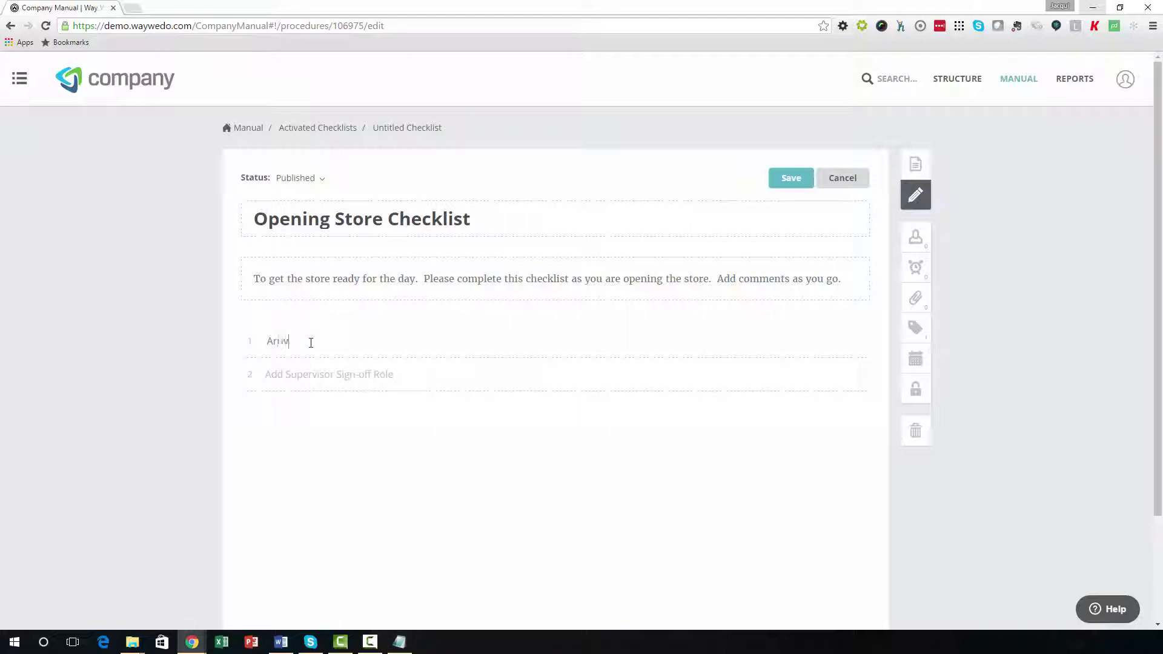
{"action": "type", "text": "e 30 minutes prior."}
{"action": "key", "text": "Return"}
{"action": "type", "text": "Disable alarm."}
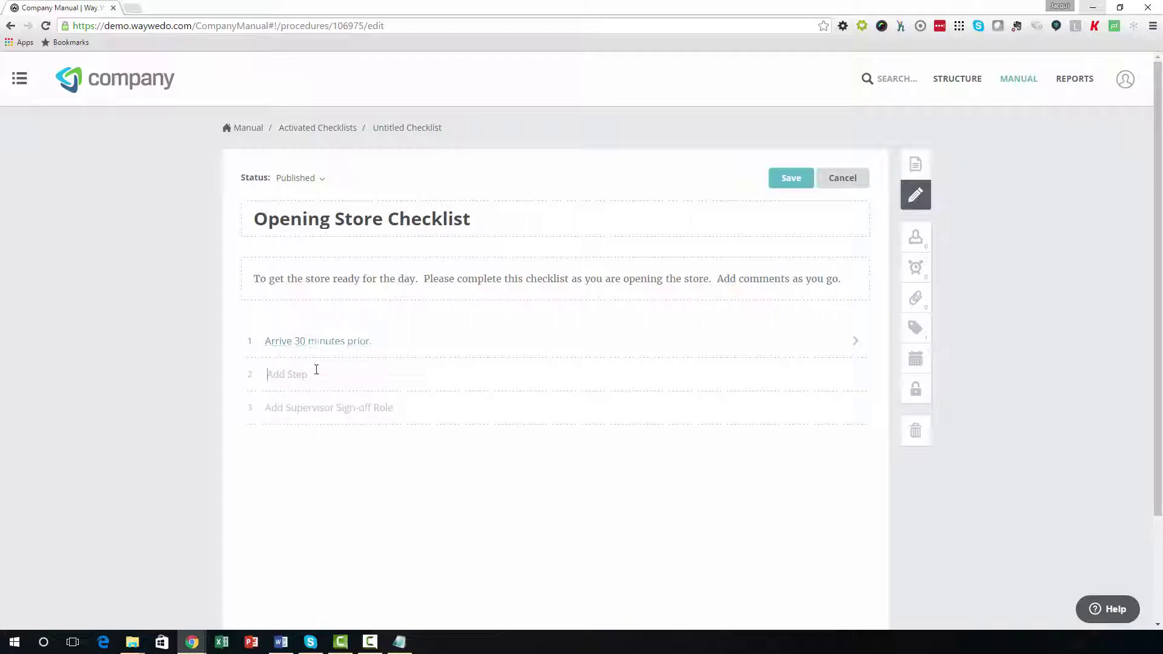
{"action": "key", "text": "Return"}
{"action": "type", "text": "Turn on lights necessary for sales floor preparation."}
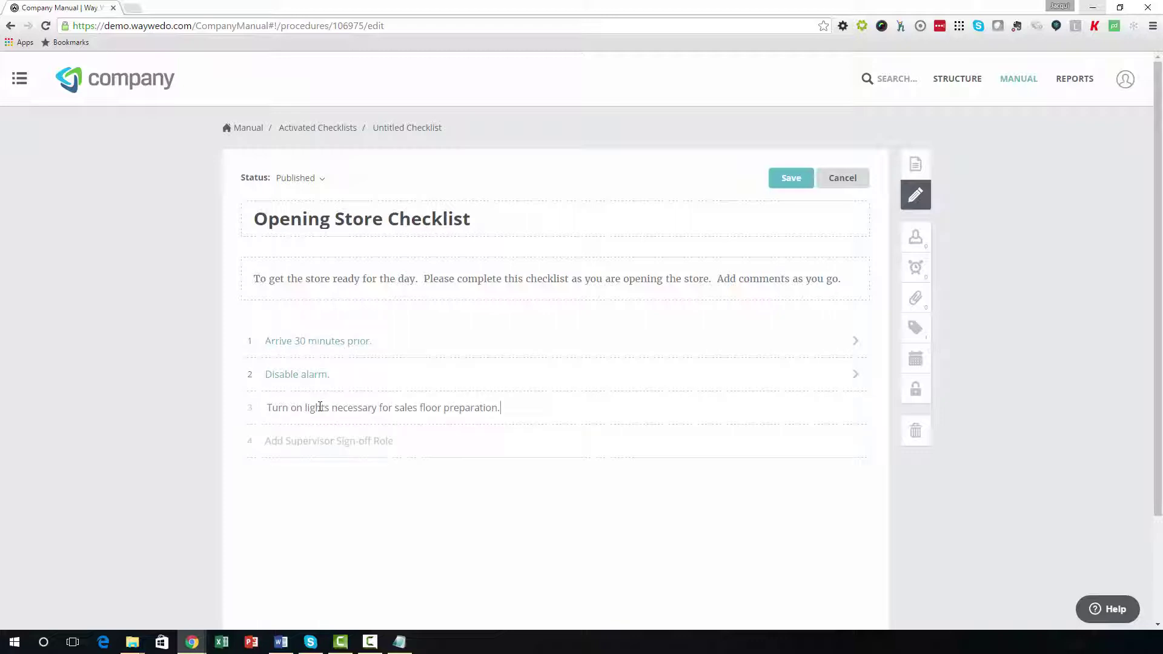
{"action": "key", "text": "Return"}
Add steps four to six: floor walk, safe and tills, and cash register setup.
{"action": "type", "text": "Walk the floor to inspect housekeeping and use store evaluation checklist."}
{"action": "key", "text": "Return"}
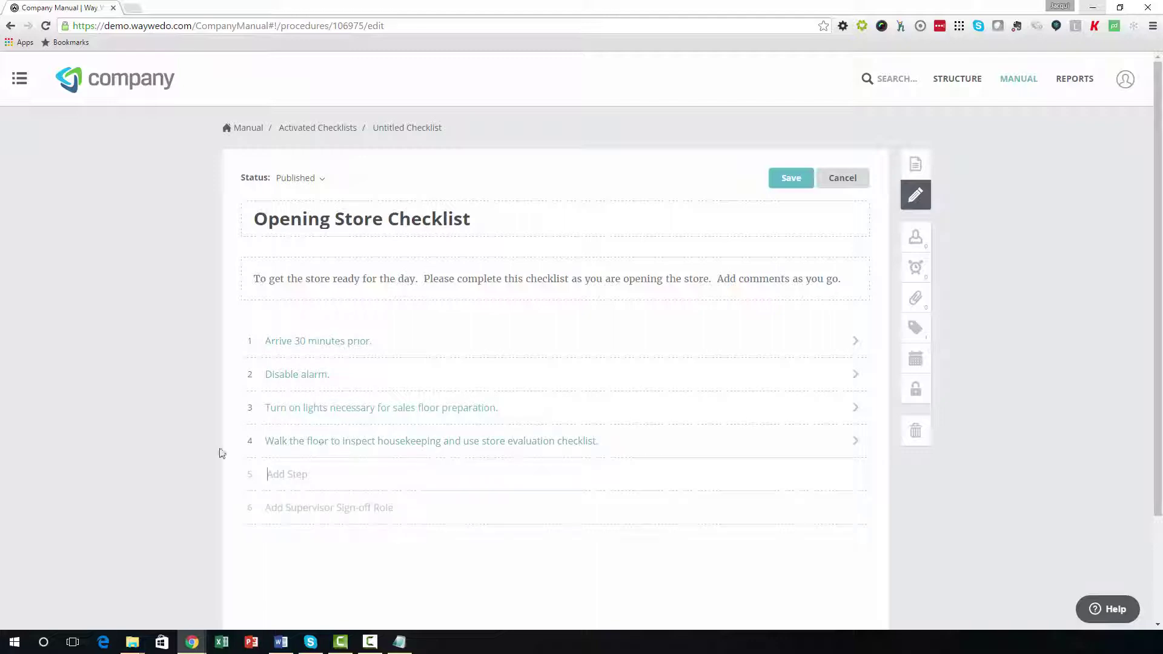
{"action": "type", "text": "Open front entrance and register tills."}
{"action": "key", "text": "Return"}
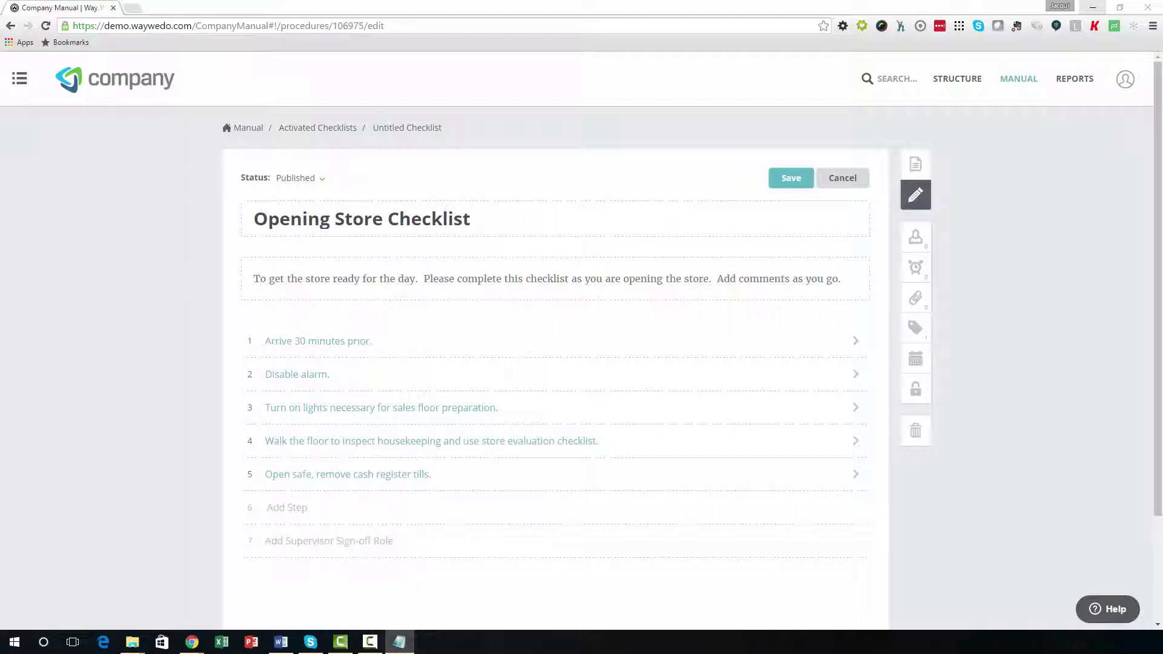
{"action": "type", "text": "Set up cash registers for opening cashiers."}
{"action": "key", "text": "Return"}
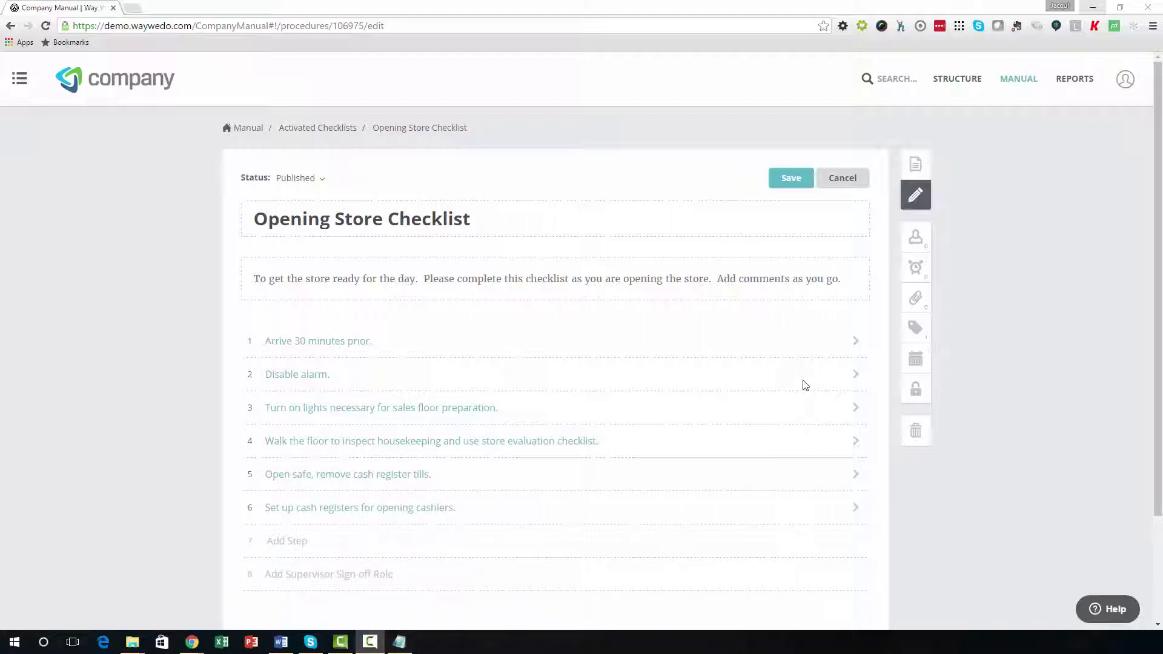
Assign the Store Manager role to the 'Arrive 30 minutes prior' step.
{"action": "left_click", "coordinate": [854, 341]}
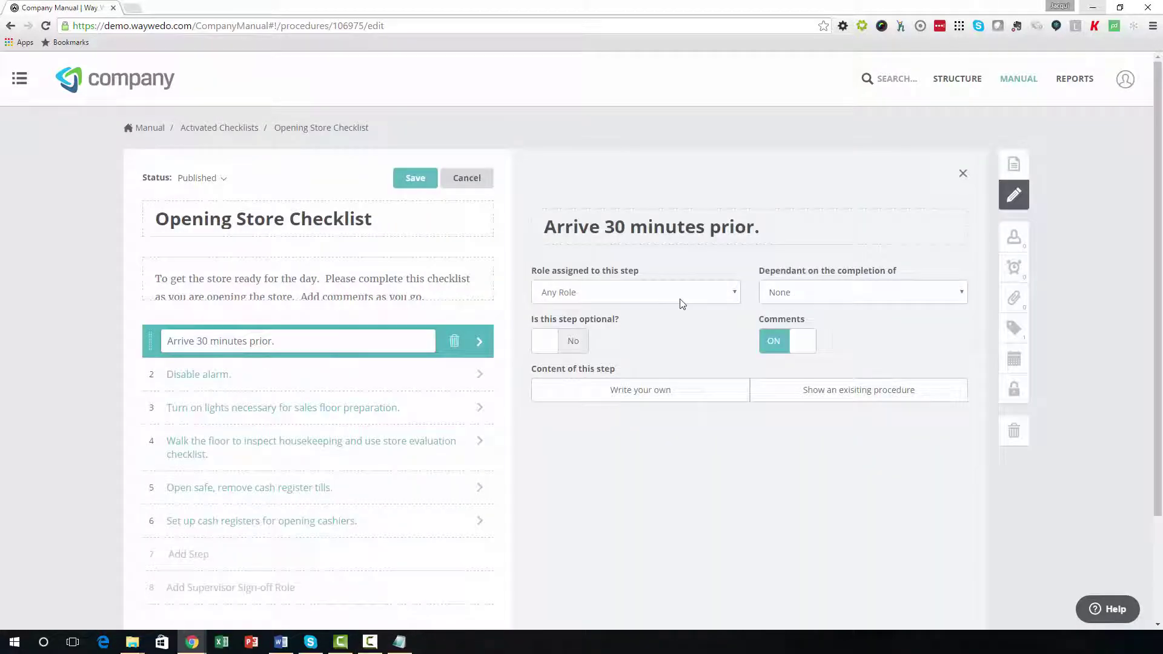
{"action": "left_click", "coordinate": [680, 300]}
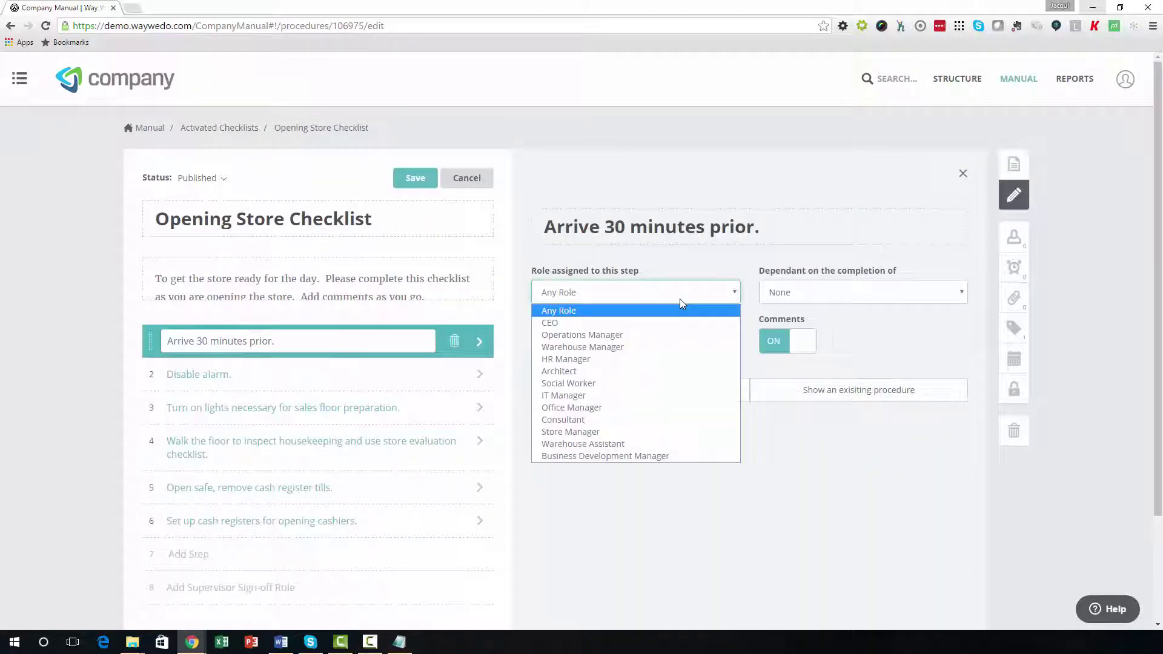
{"action": "left_click", "coordinate": [641, 431]}
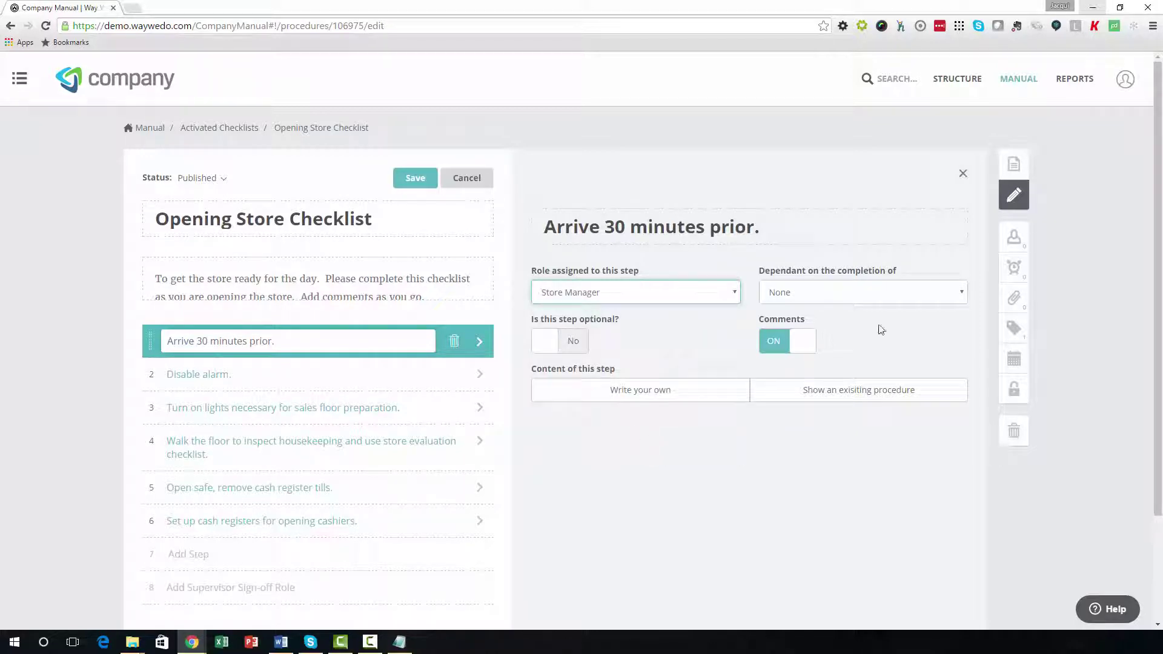
Keep the step's dependency at None, leave it required, and switch its comments off.
{"action": "left_click", "coordinate": [936, 299]}
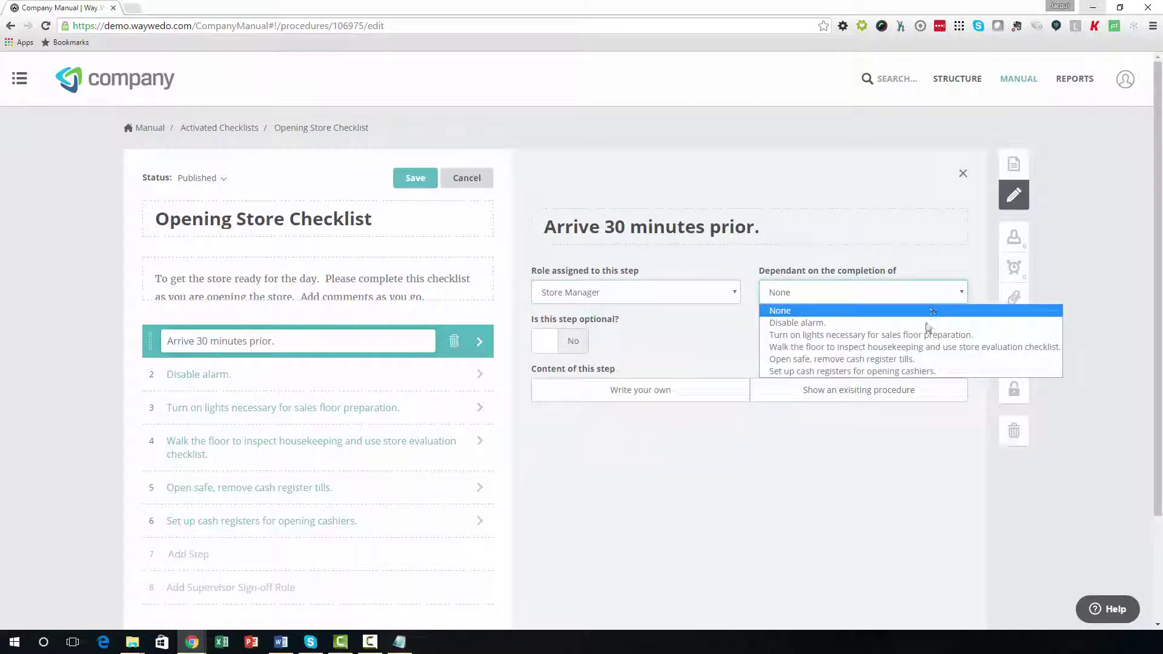
{"action": "key", "text": "Escape"}
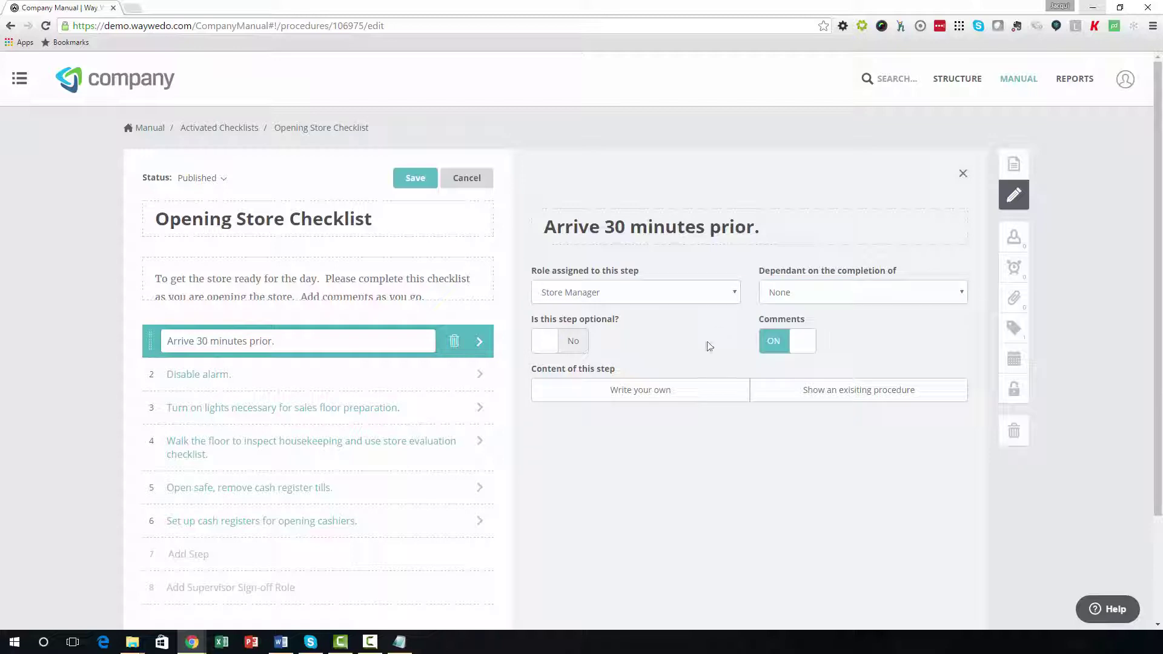
{"action": "left_click", "coordinate": [548, 340]}
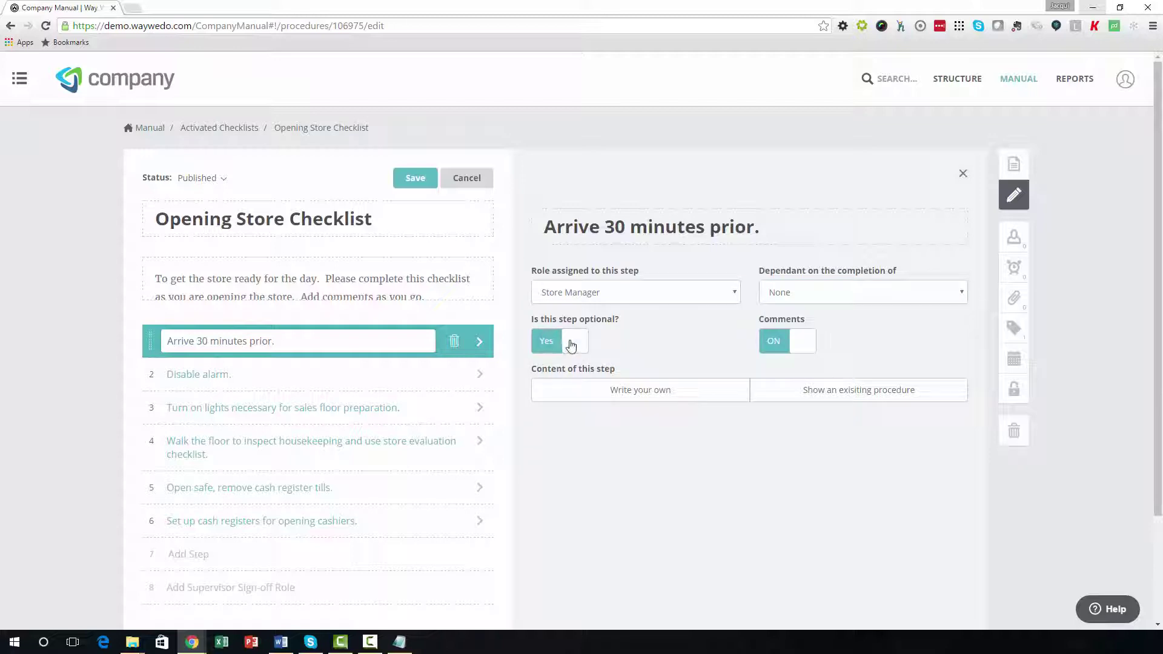
{"action": "left_click", "coordinate": [569, 342]}
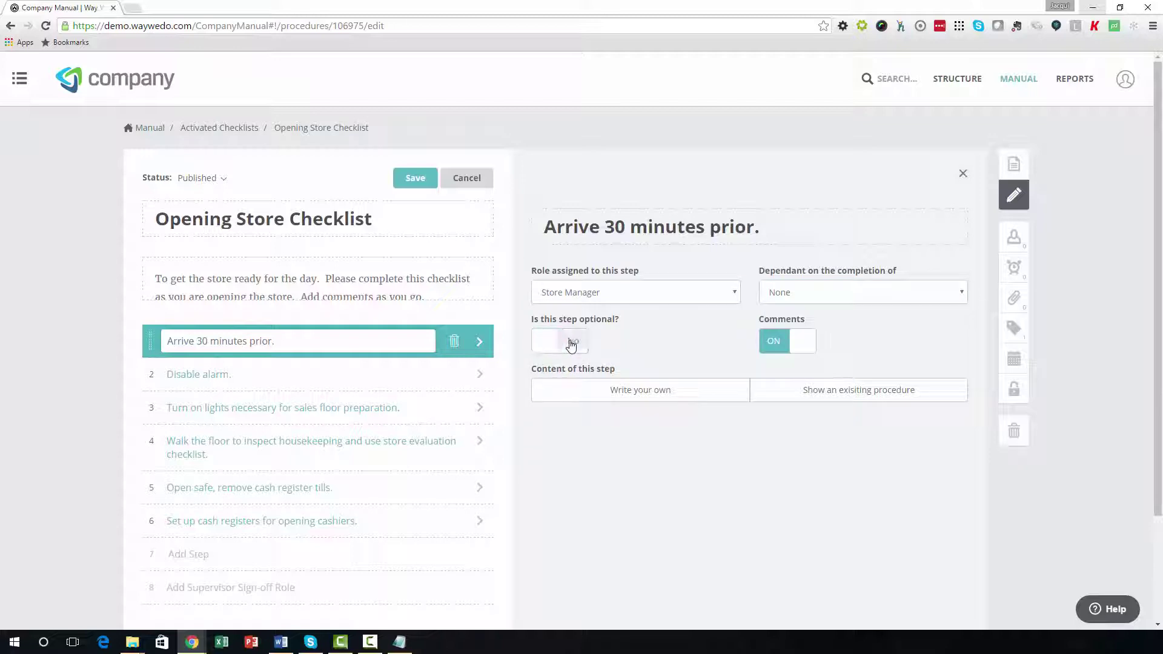
{"action": "left_click", "coordinate": [806, 341]}
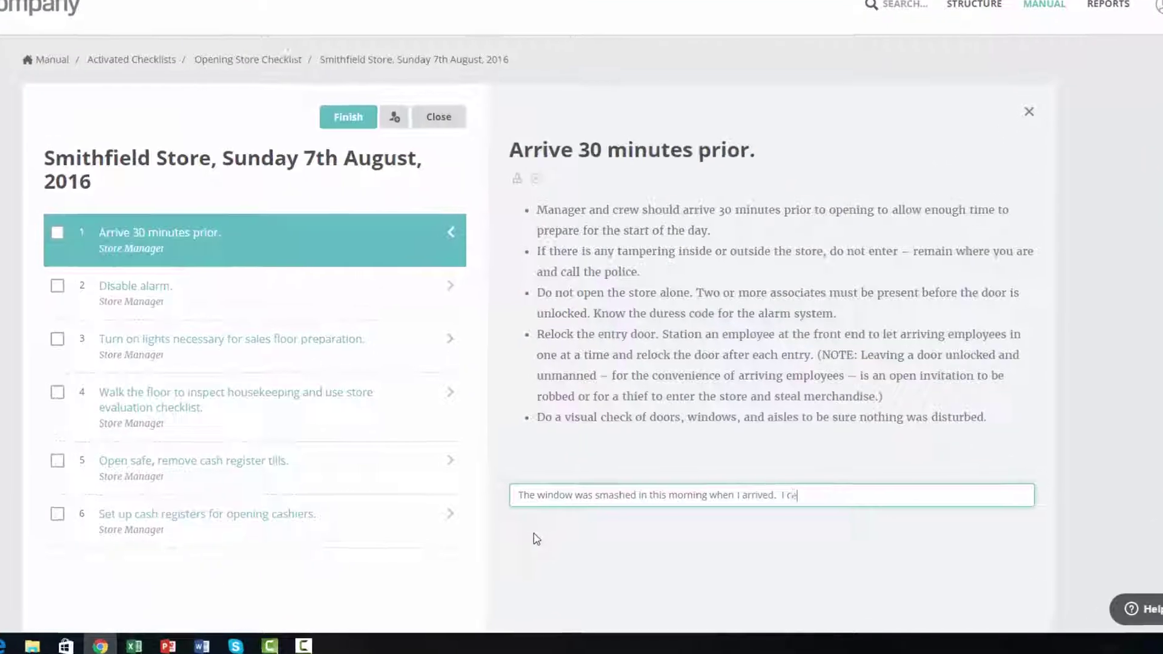
Finish the step 1 comment: window smashed on arrival, police called and on their way.
{"action": "type", "text": "lled the police "}
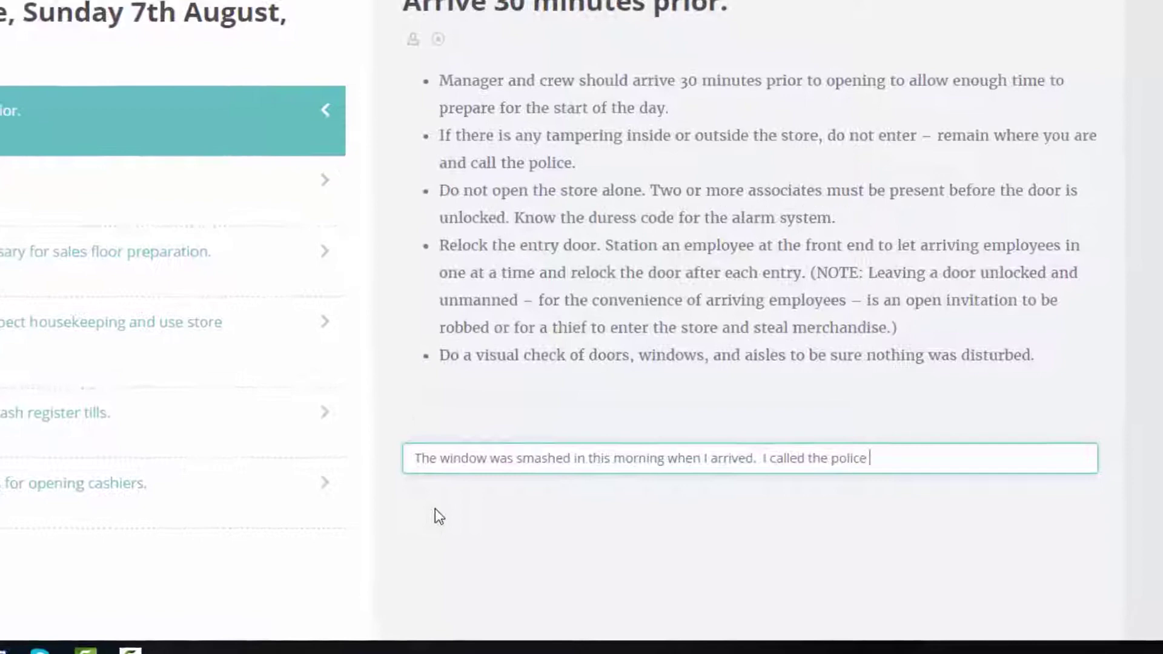
{"action": "type", "text": "and they are on"}
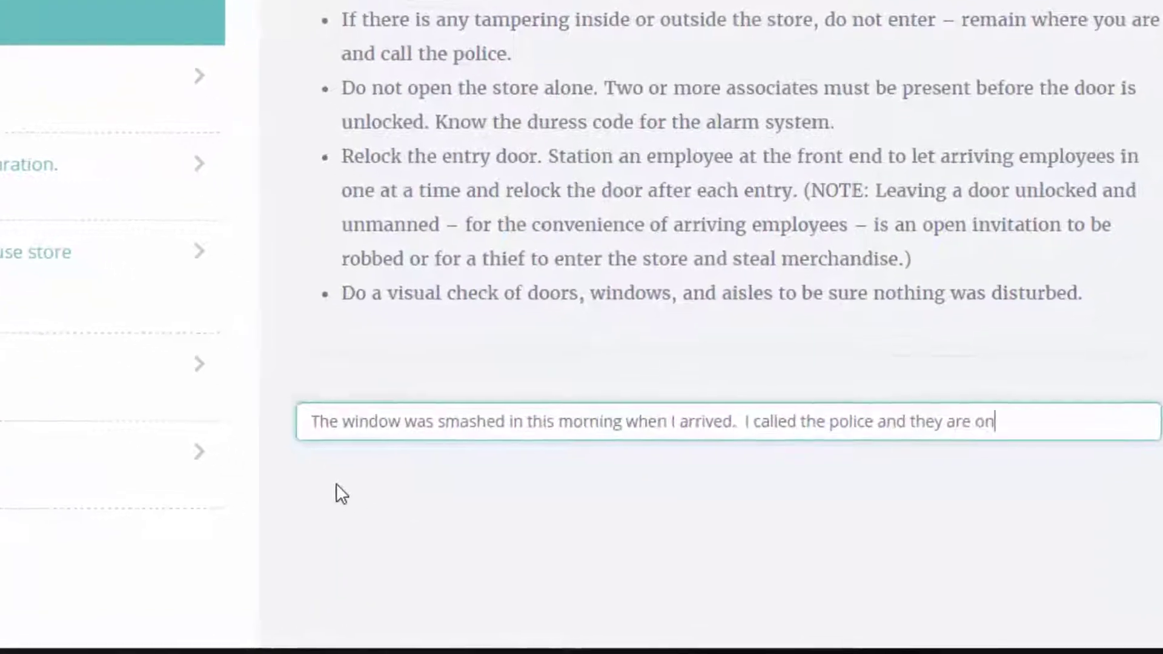
{"action": "type", "text": " their way."}
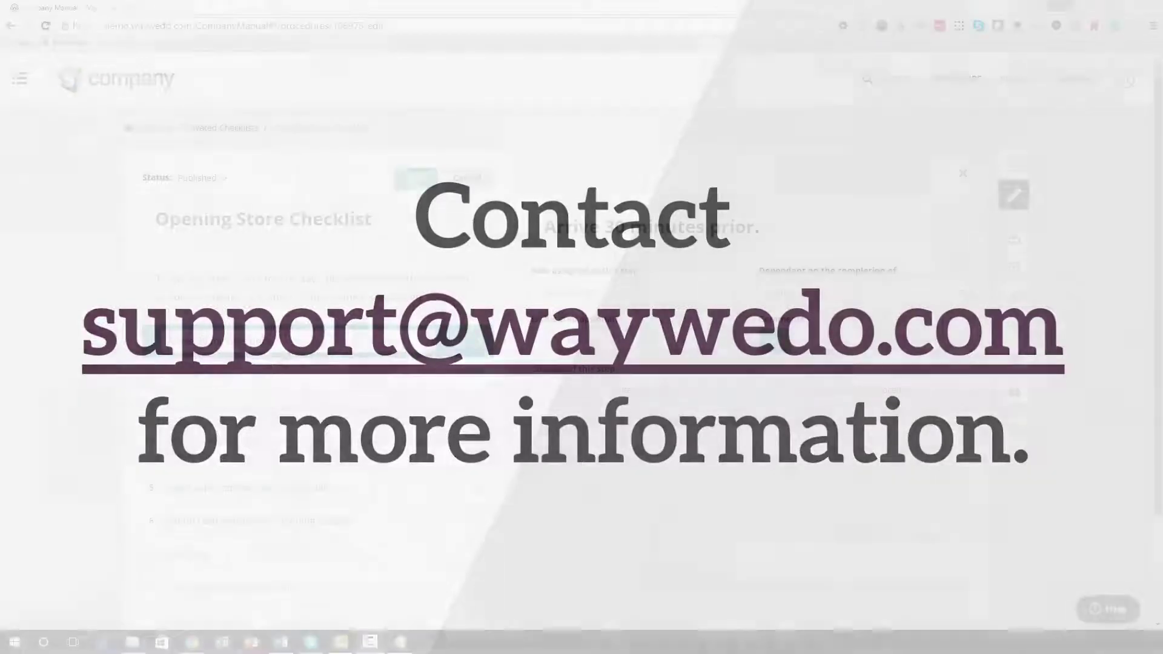
Copy the Arriving 30 Minutes Prior To Opening Time procedure into step 1 as editable content.
{"action": "left_click", "coordinate": [833, 396]}
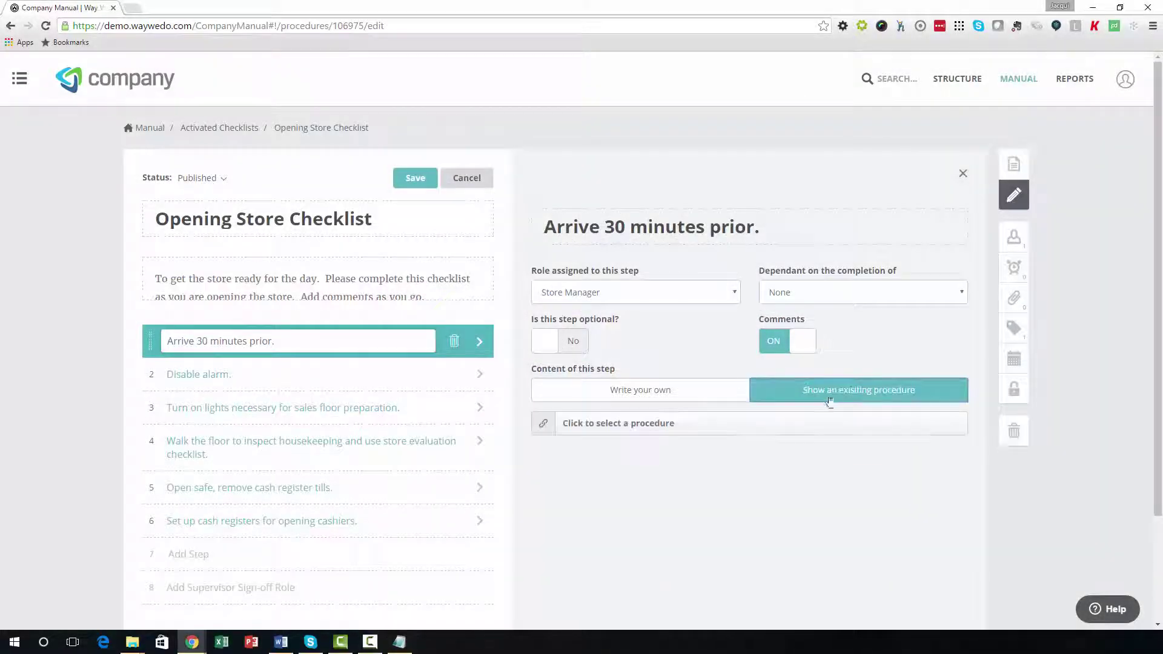
{"action": "left_click", "coordinate": [624, 431]}
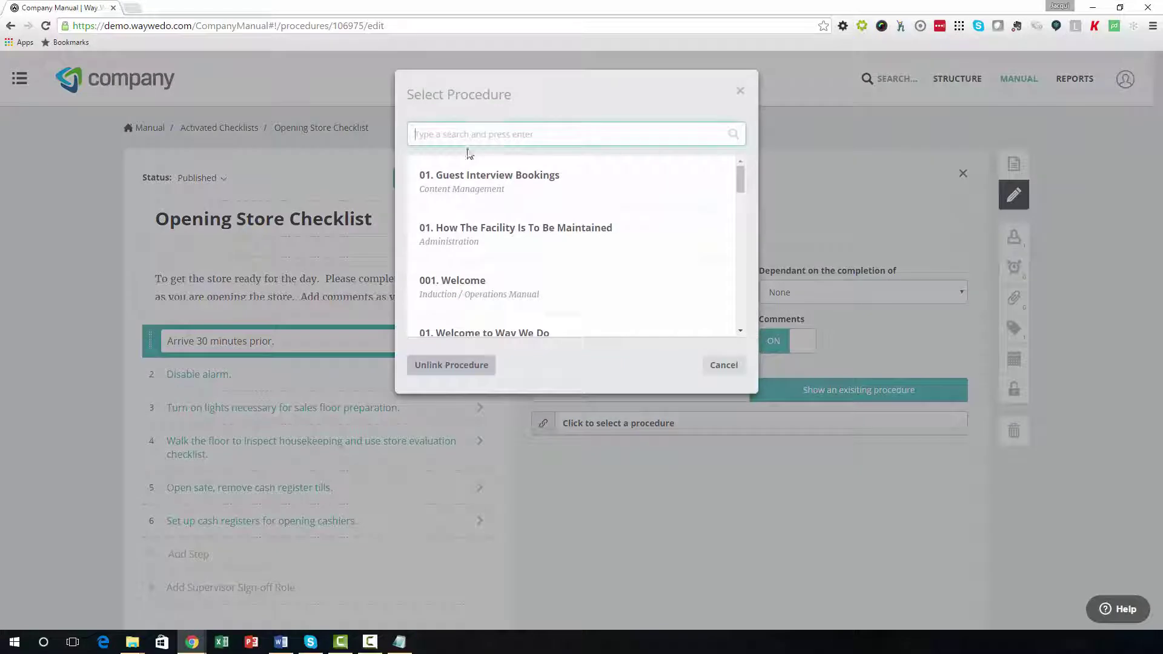
{"action": "type", "text": "arriving"}
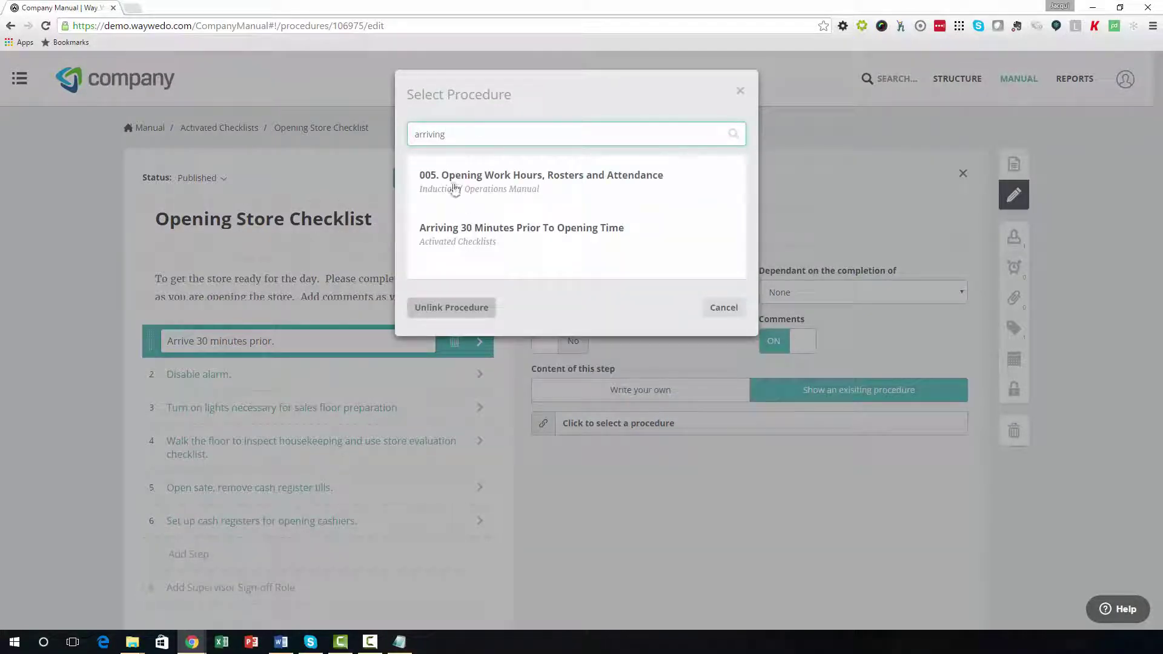
{"action": "left_click", "coordinate": [491, 232]}
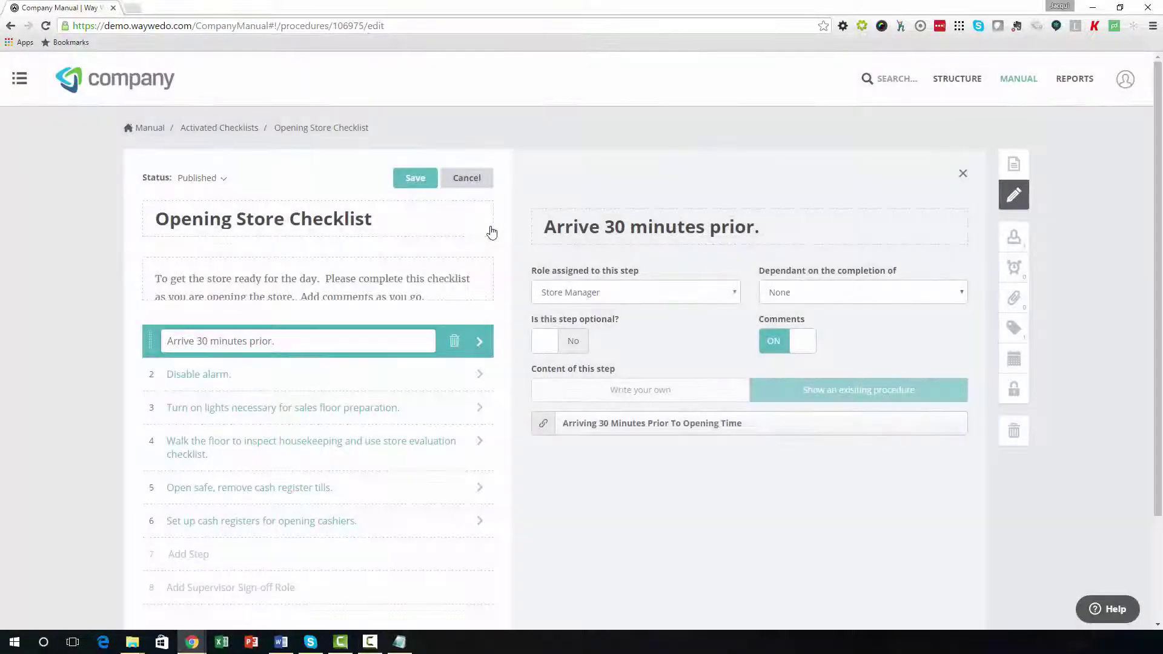
{"action": "left_click", "coordinate": [621, 390]}
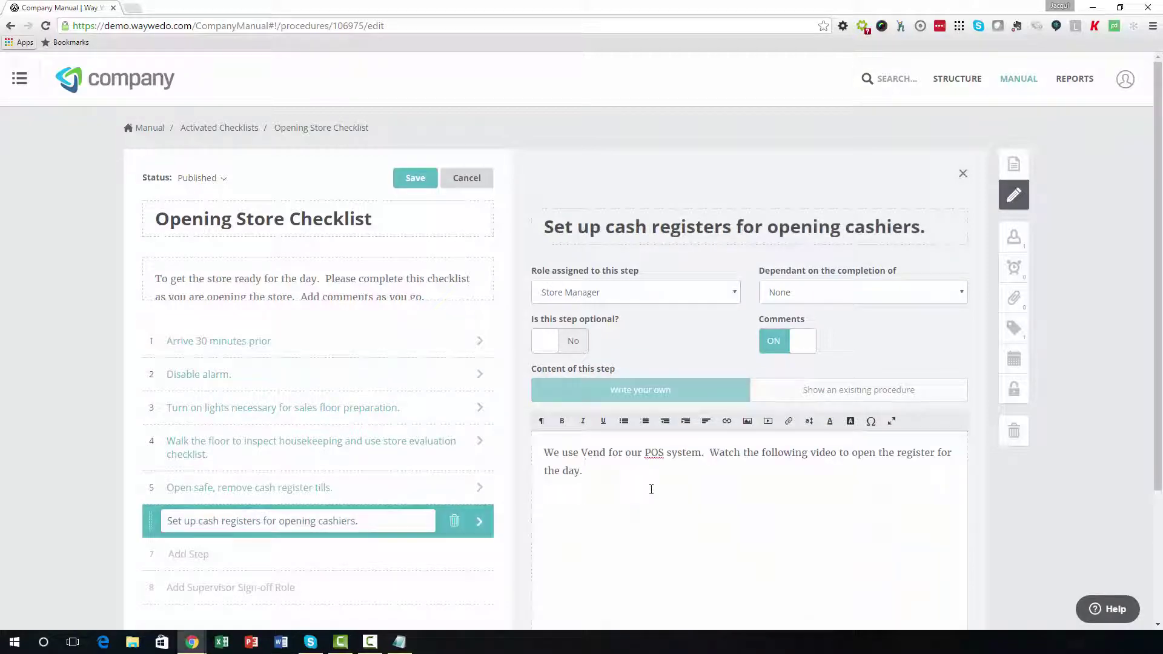
Embed the Vend register YouTube video below step 6's text, remove the blank line, and save.
{"action": "left_click", "coordinate": [767, 421]}
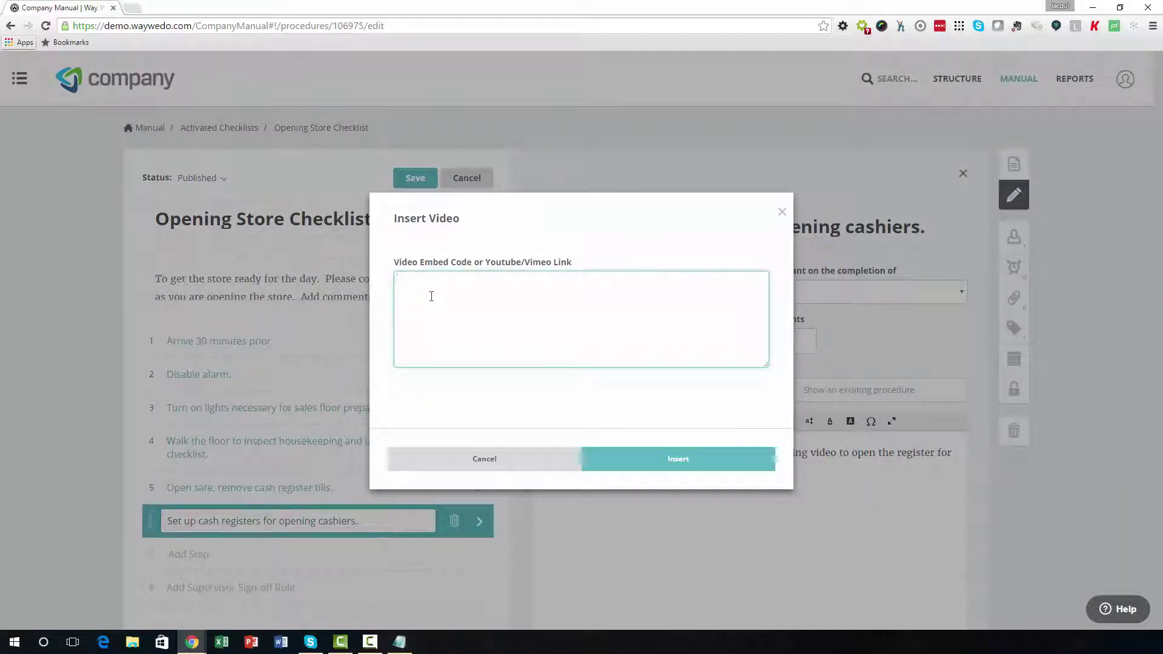
{"action": "type", "text": "https://www.youtube.com/watch?v=2ZJr49GMuXk"}
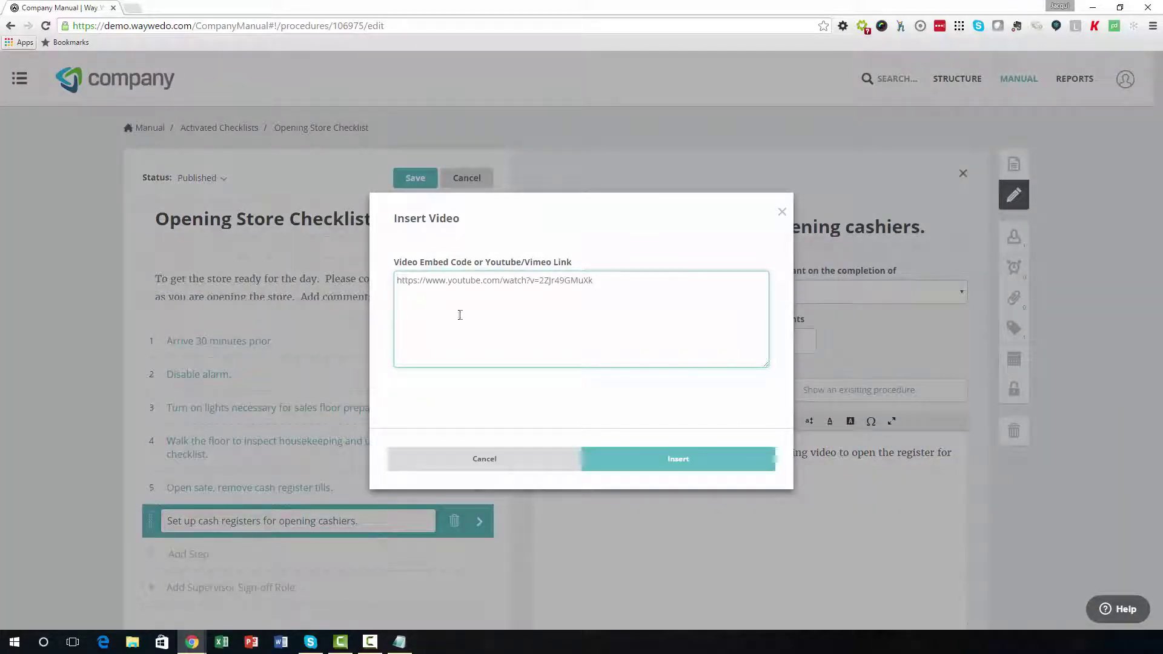
{"action": "left_click", "coordinate": [671, 461]}
{"action": "left_click", "coordinate": [654, 481]}
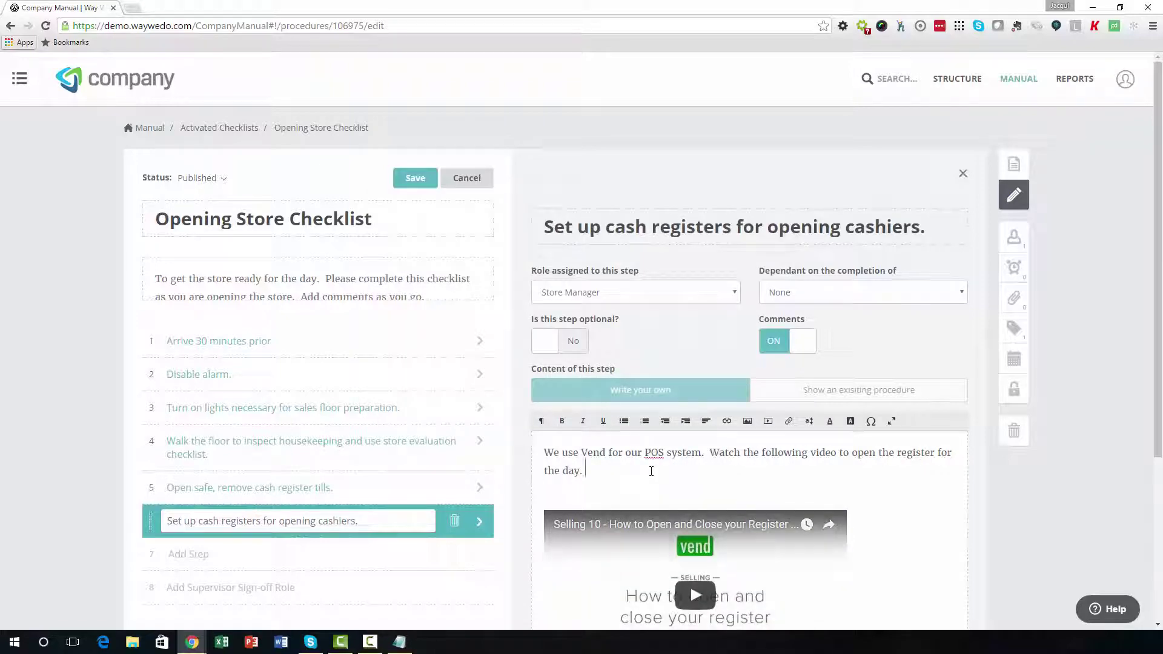
{"action": "key", "text": "Delete"}
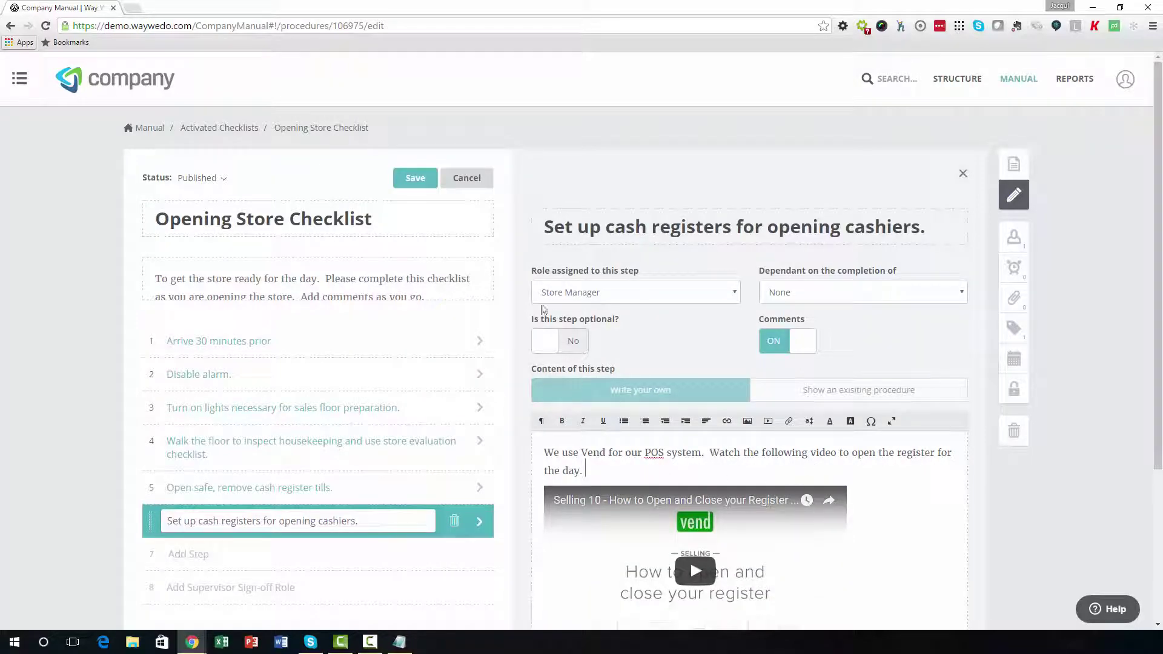
{"action": "left_click", "coordinate": [415, 178]}
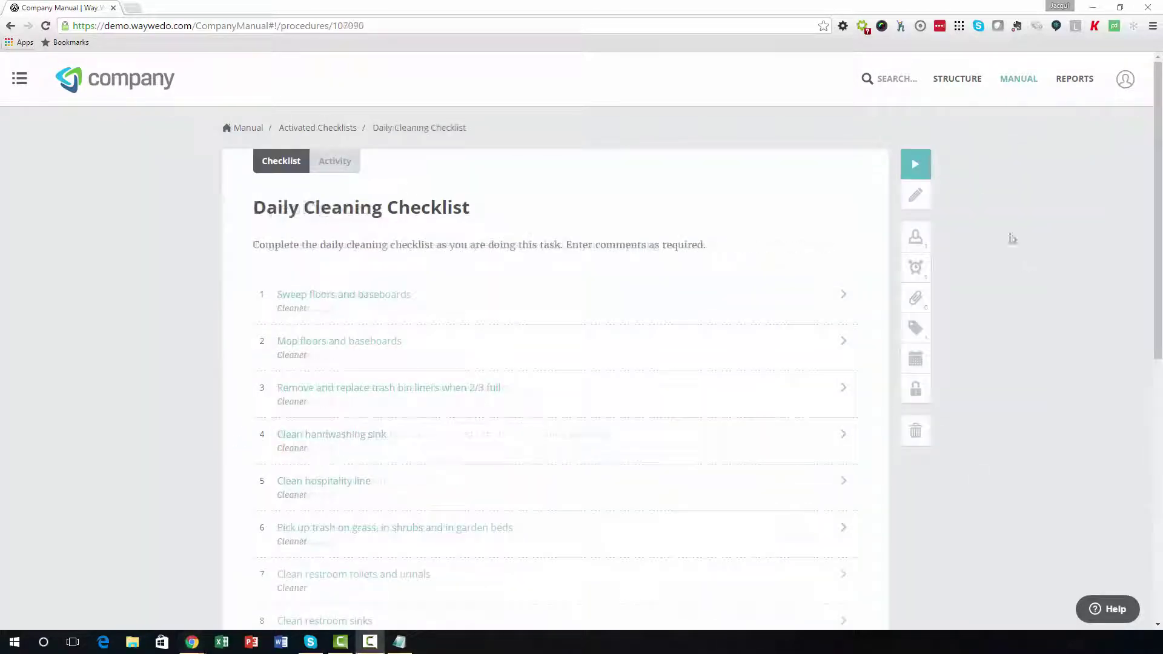
Edit the Daily Cleaning Checklist to add a Store Manager supervisor sign-off role.
{"action": "left_click", "coordinate": [916, 205]}
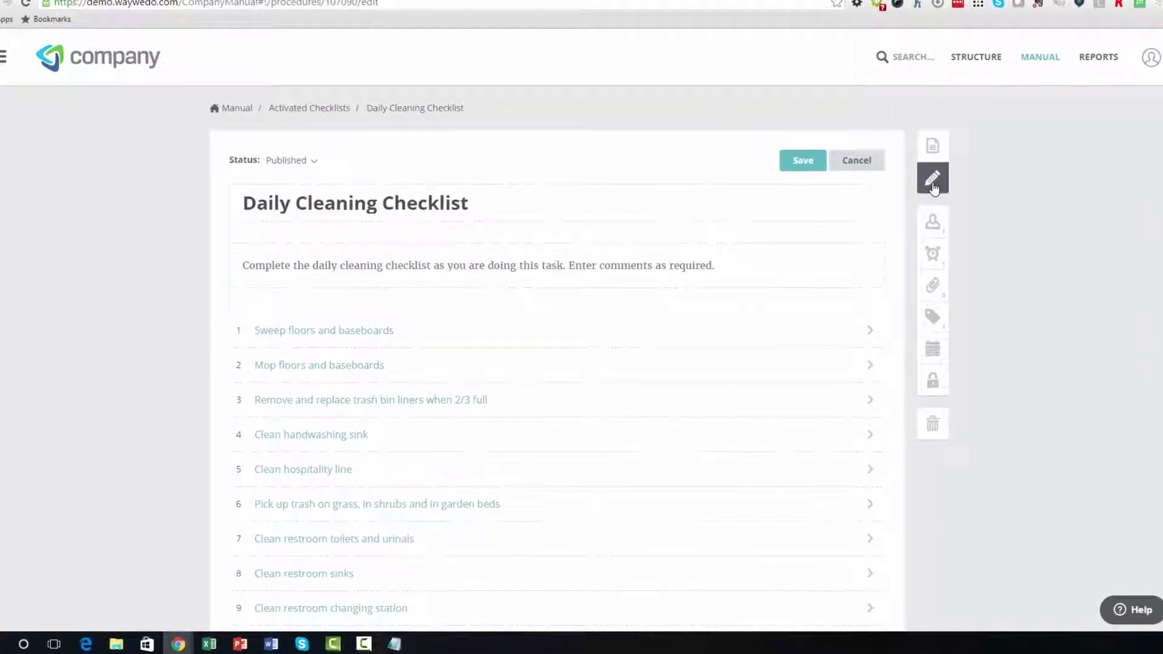
{"action": "scroll", "coordinate": [1013, 260], "scroll_direction": "down", "scroll_amount": 3}
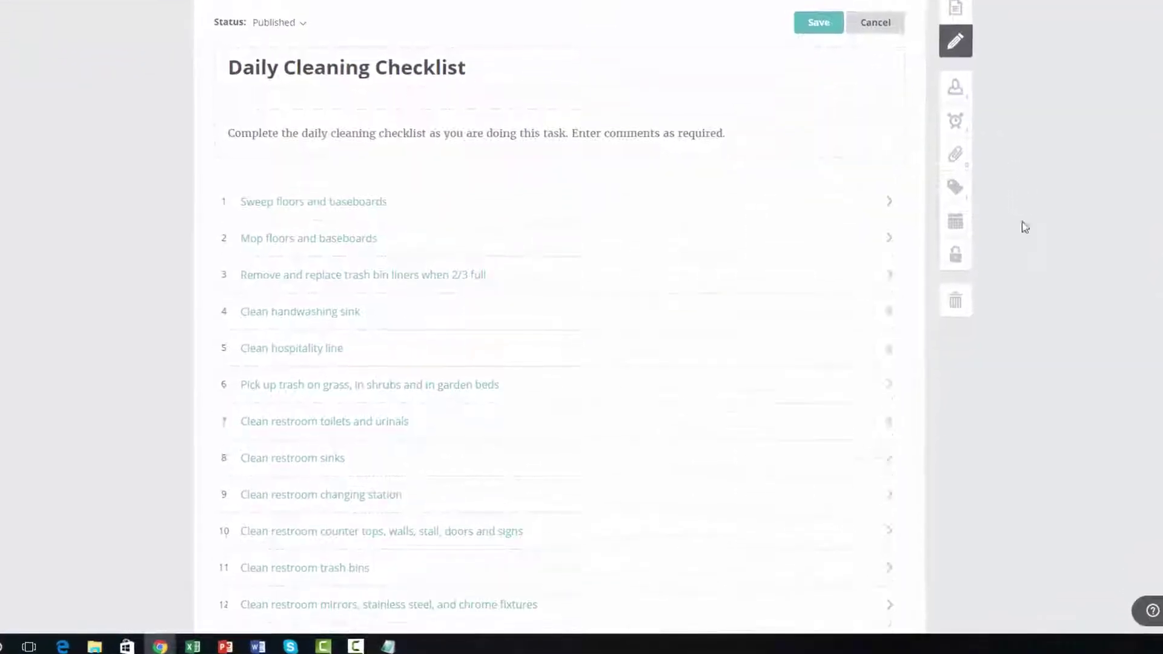
{"action": "scroll", "coordinate": [1032, 222], "scroll_direction": "down", "scroll_amount": 4}
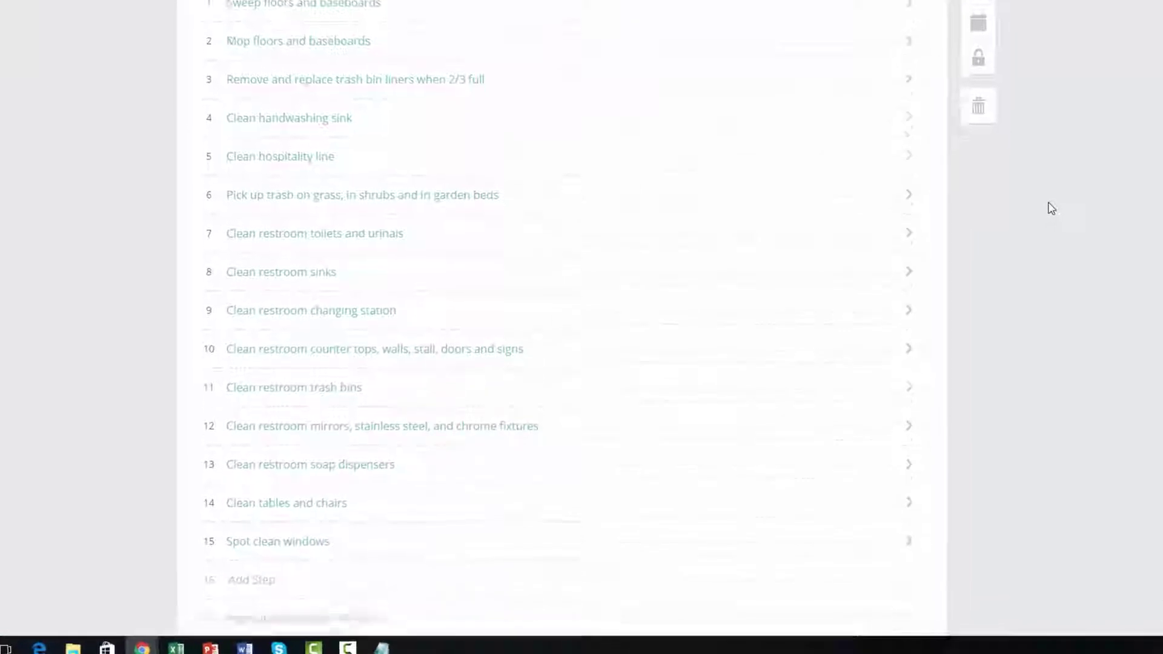
{"action": "scroll", "coordinate": [1060, 194], "scroll_direction": "down", "scroll_amount": 3}
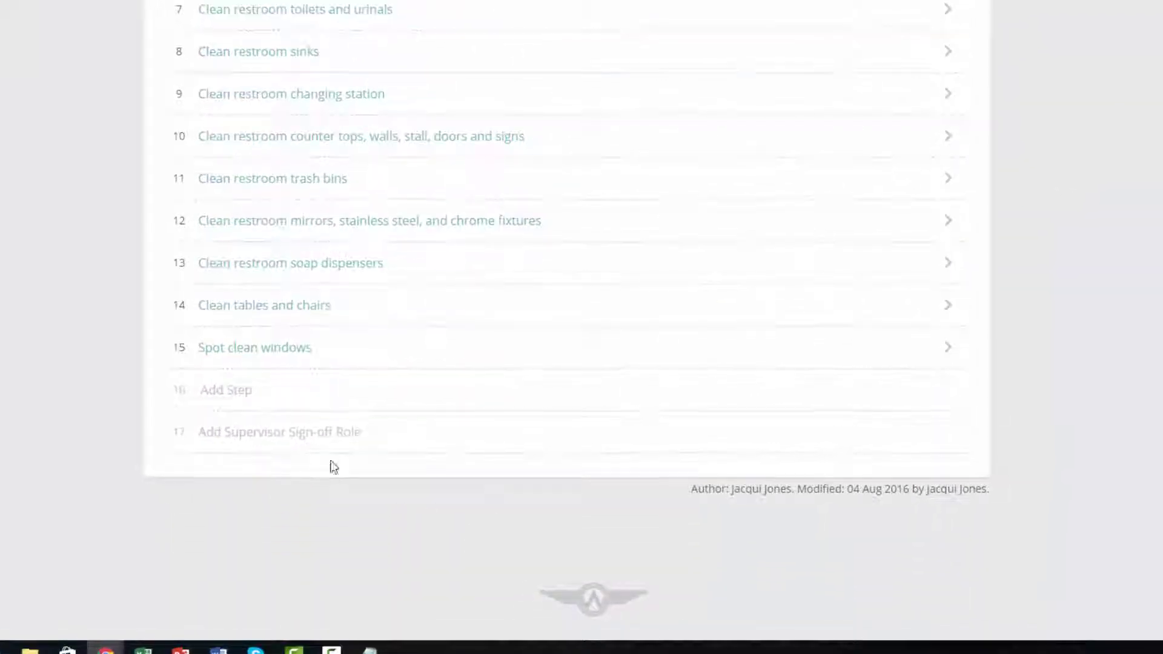
{"action": "left_click", "coordinate": [309, 424]}
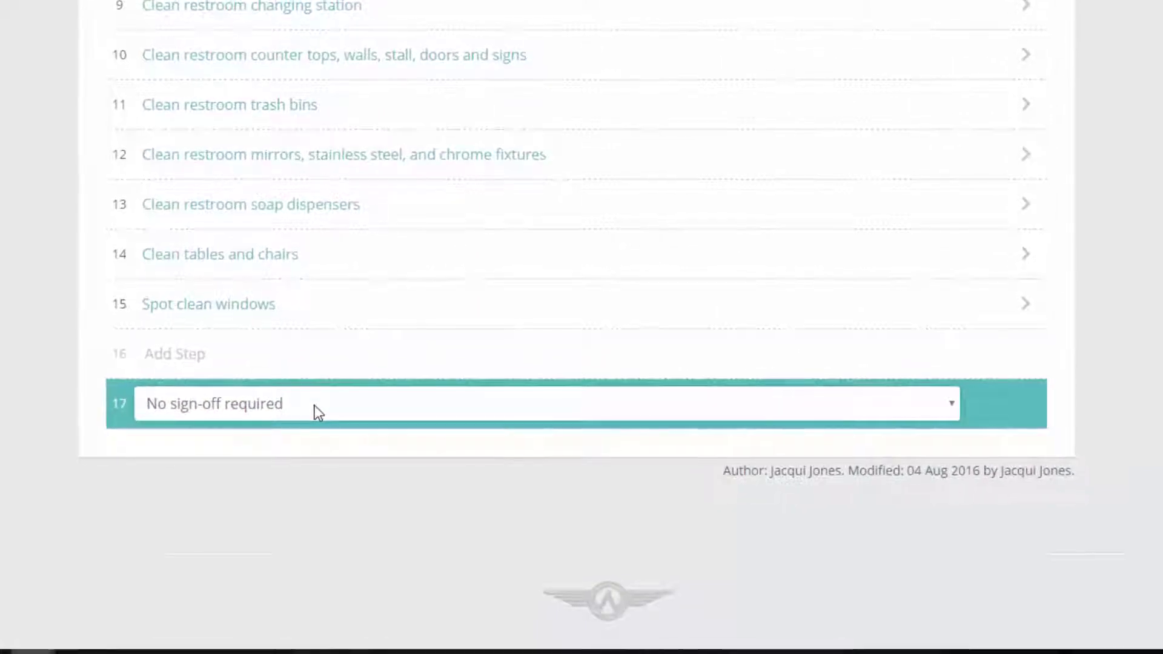
{"action": "left_click", "coordinate": [318, 412]}
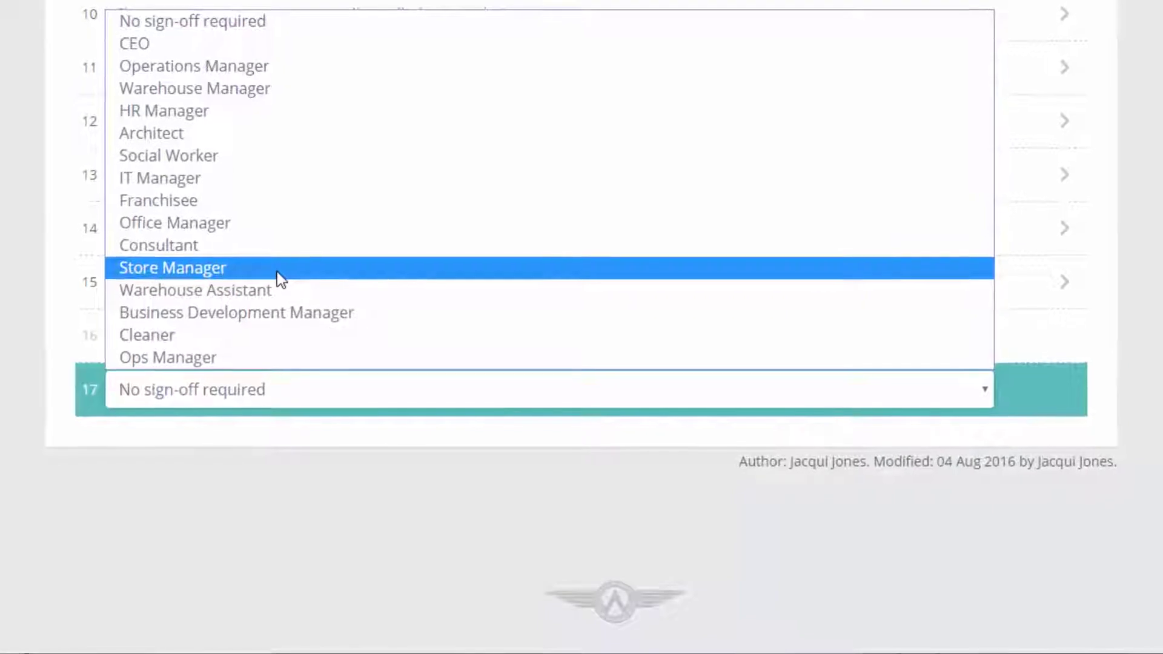
{"action": "left_click", "coordinate": [274, 266]}
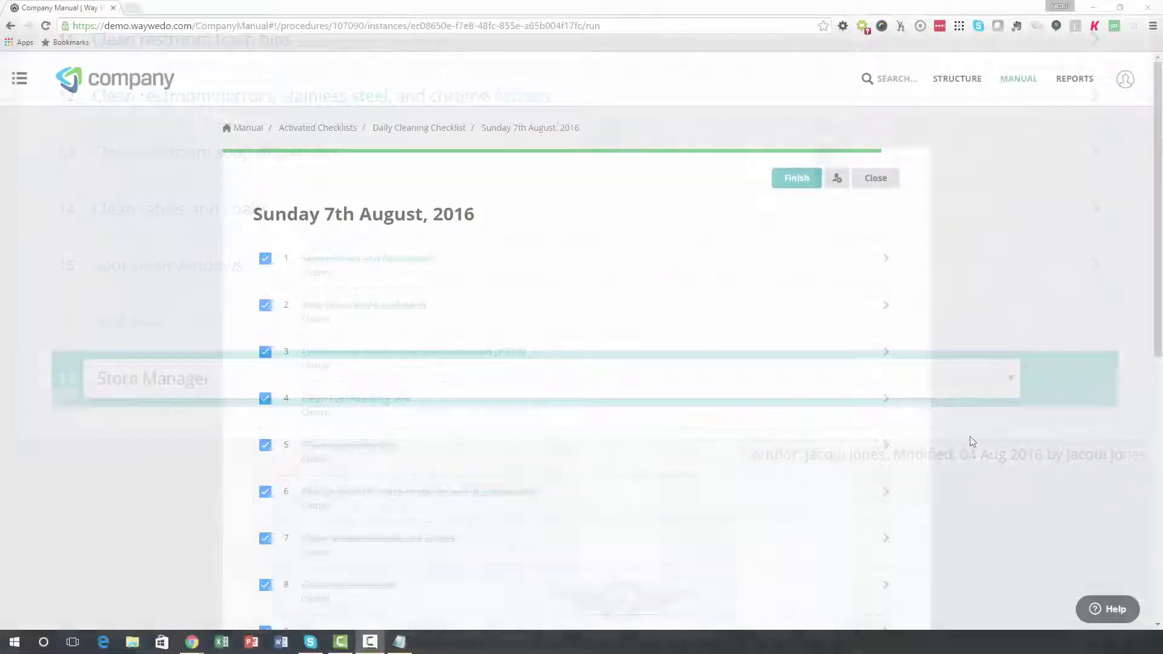
Tick step 15 Spot clean windows, invite a supervisor to sign off, and complete sign-off from the email.
{"action": "scroll", "coordinate": [972, 441], "scroll_direction": "down", "scroll_amount": 8}
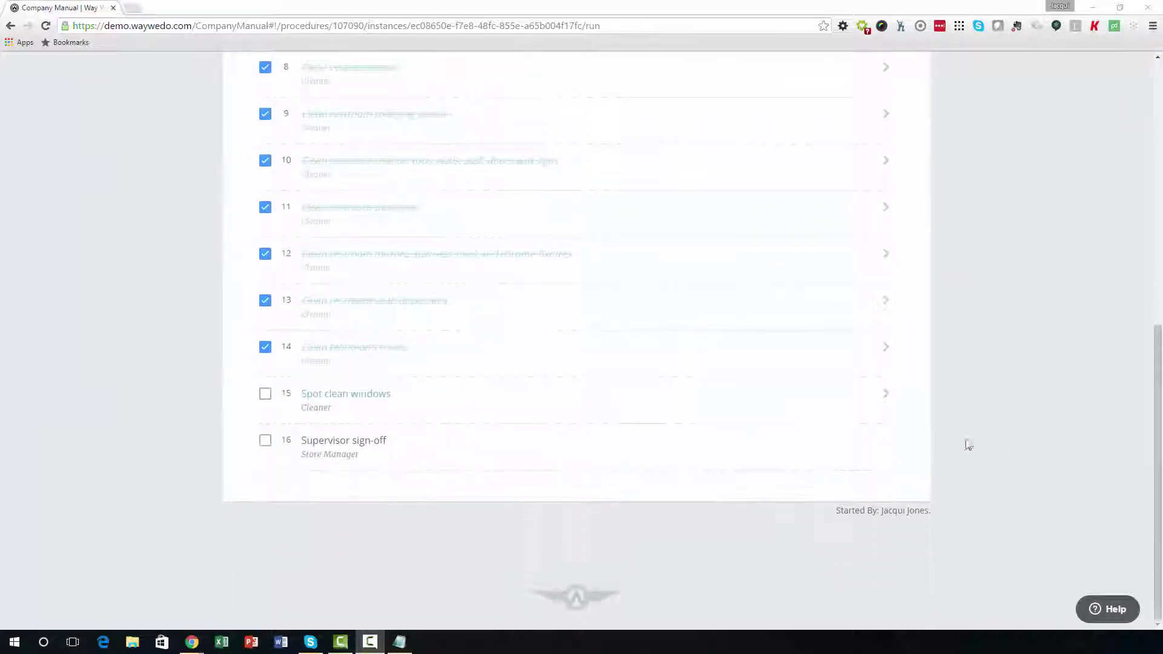
{"action": "left_click", "coordinate": [265, 395]}
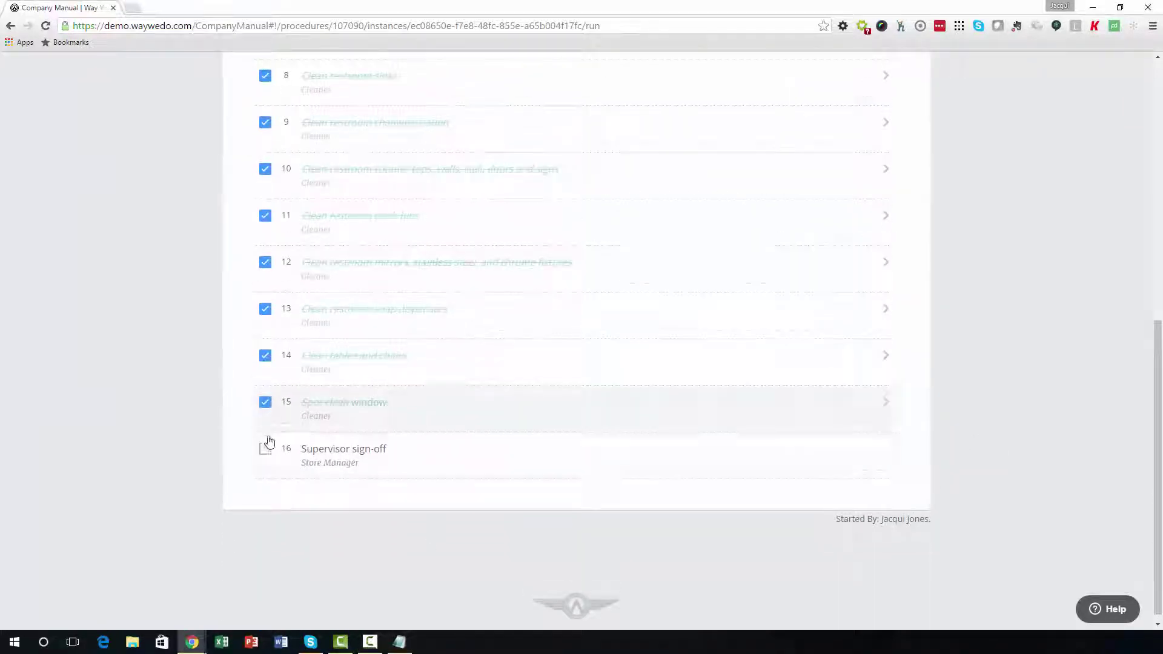
{"action": "left_click", "coordinate": [265, 449]}
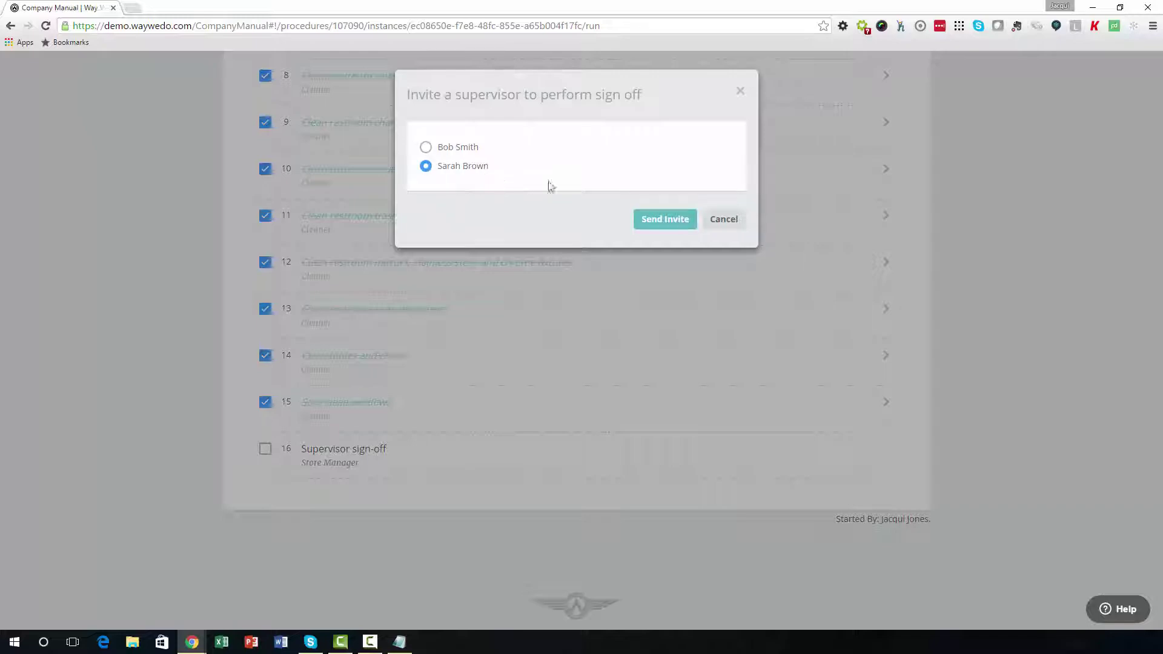
{"action": "left_click", "coordinate": [665, 218]}
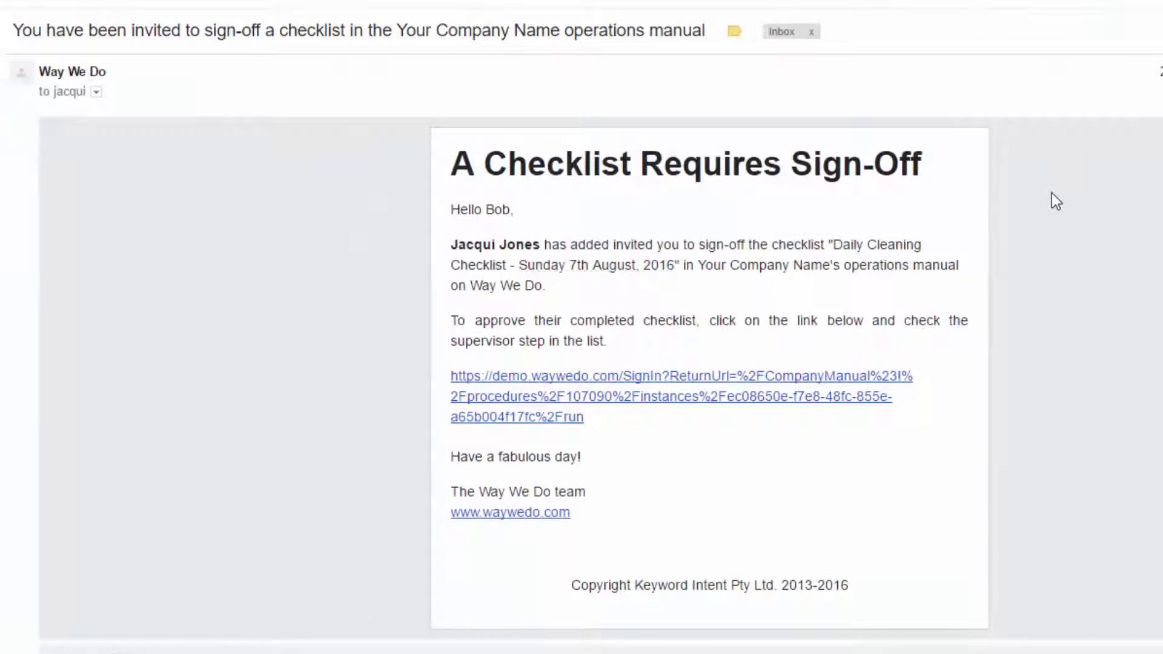
{"action": "left_click", "coordinate": [669, 383]}
{"action": "left_click", "coordinate": [293, 484]}
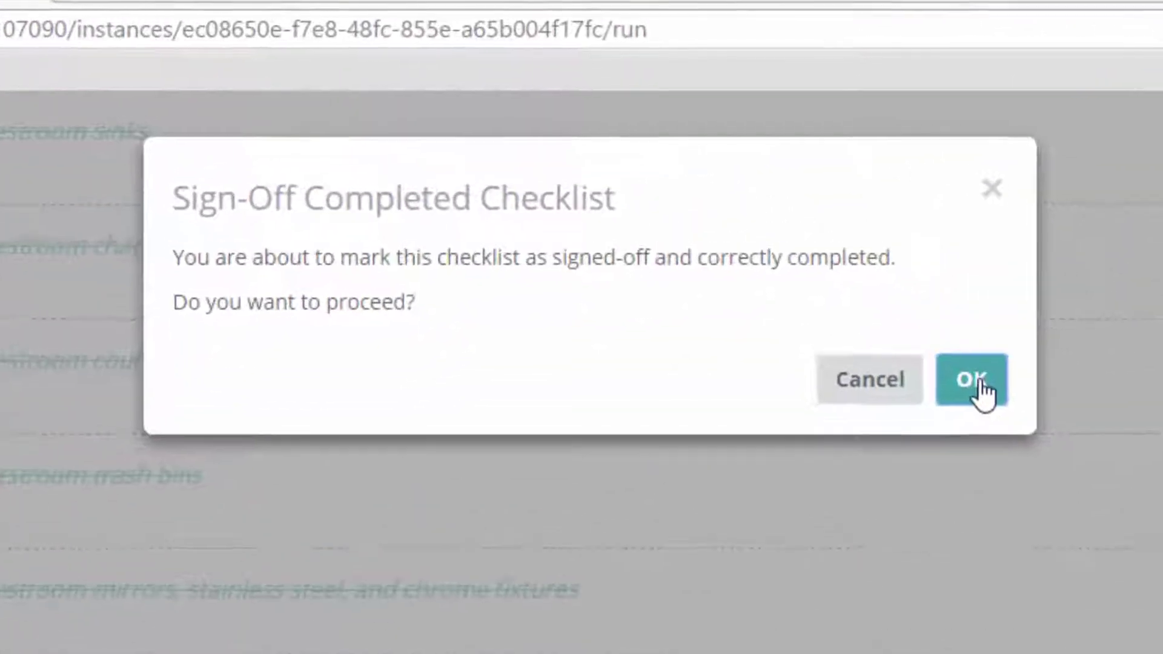
Confirm the checklist sign-off, then save the audit procedure with status Draft.
{"action": "left_click", "coordinate": [972, 380]}
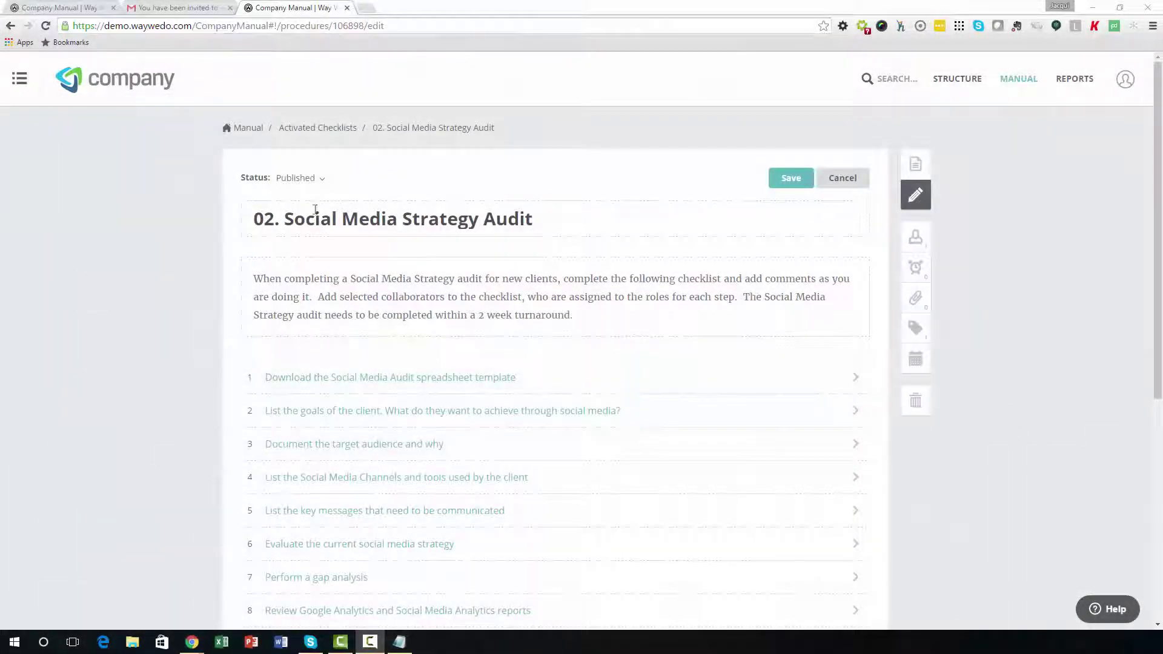
{"action": "left_click", "coordinate": [322, 180]}
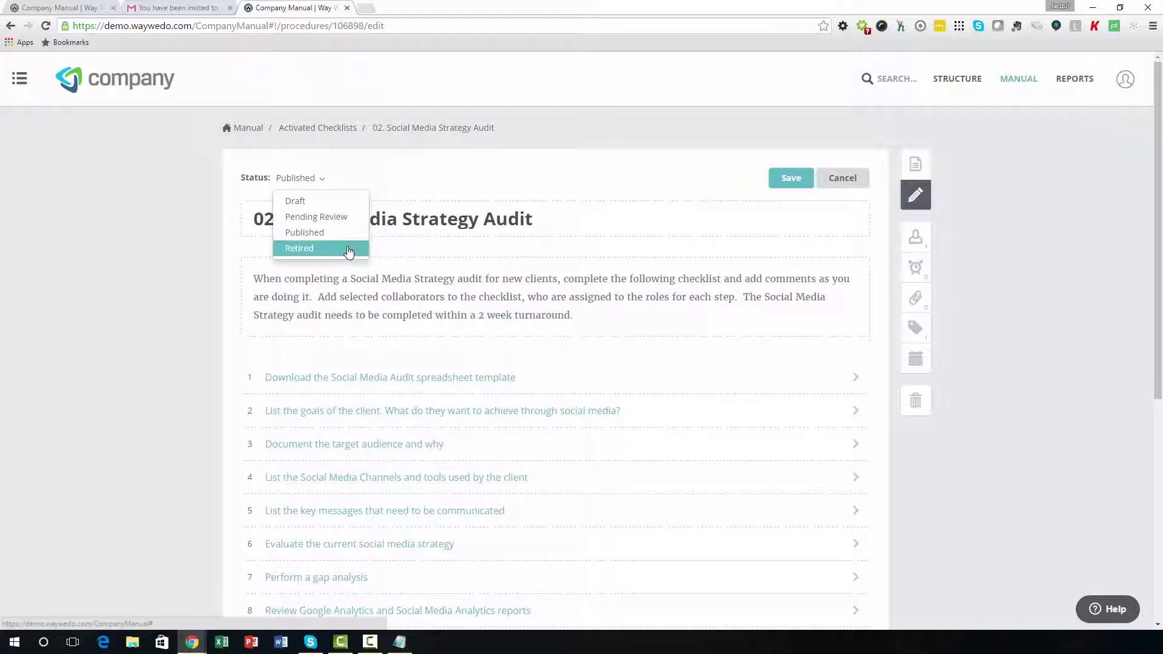
{"action": "left_click", "coordinate": [338, 203]}
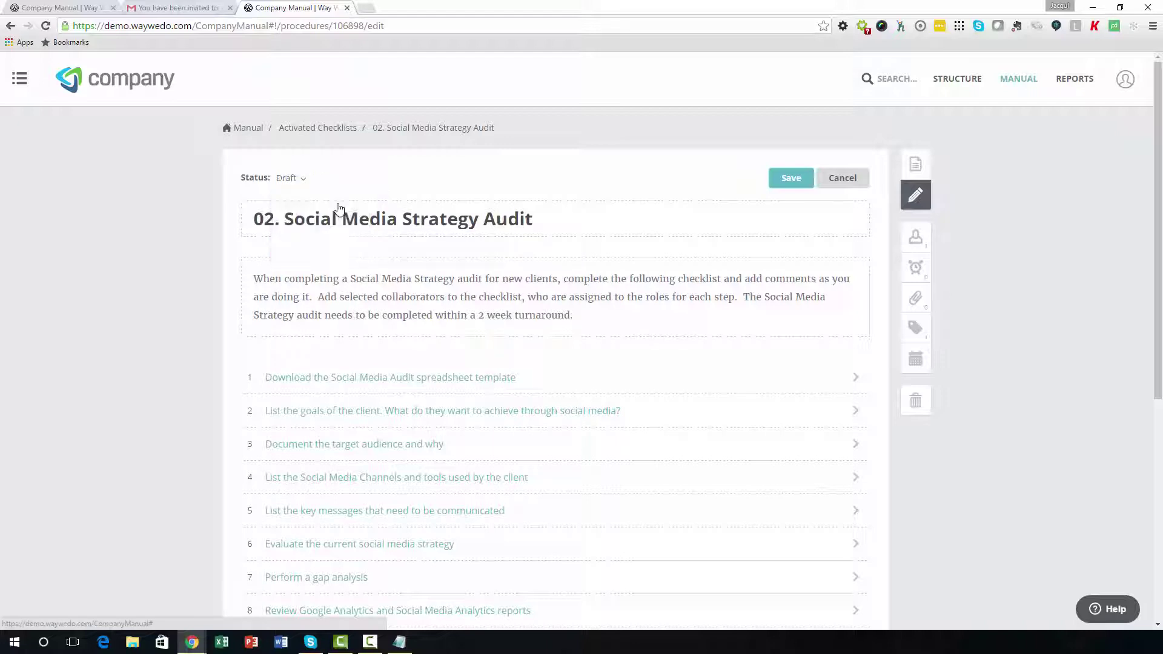
{"action": "key", "text": "F10"}
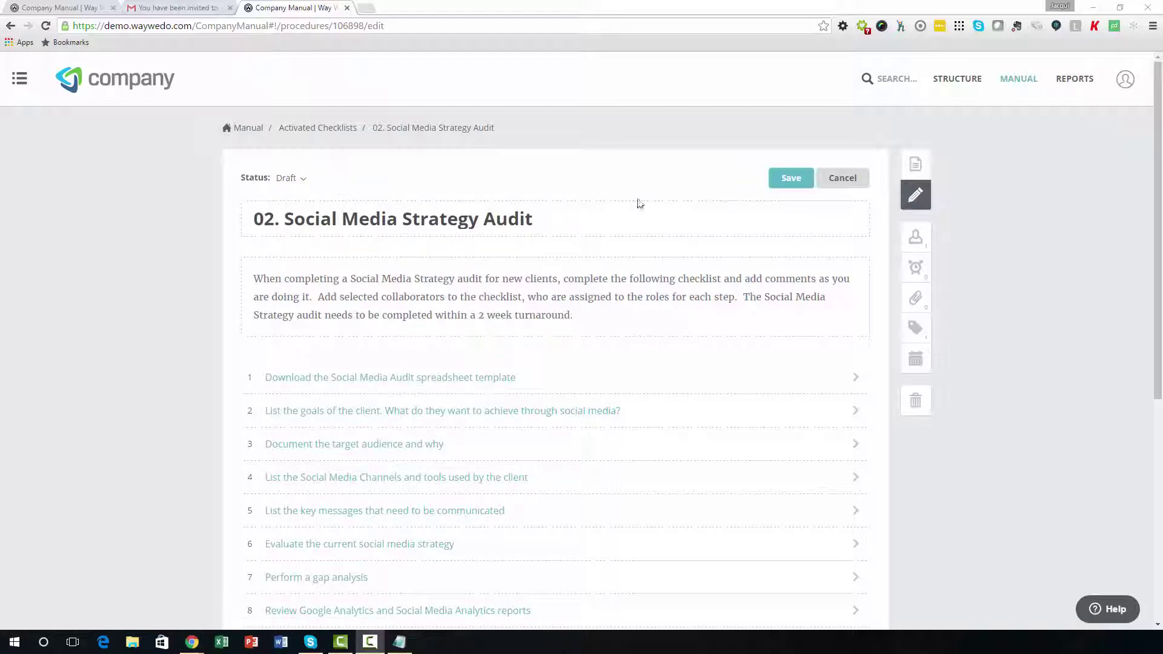
{"action": "left_click", "coordinate": [790, 178]}
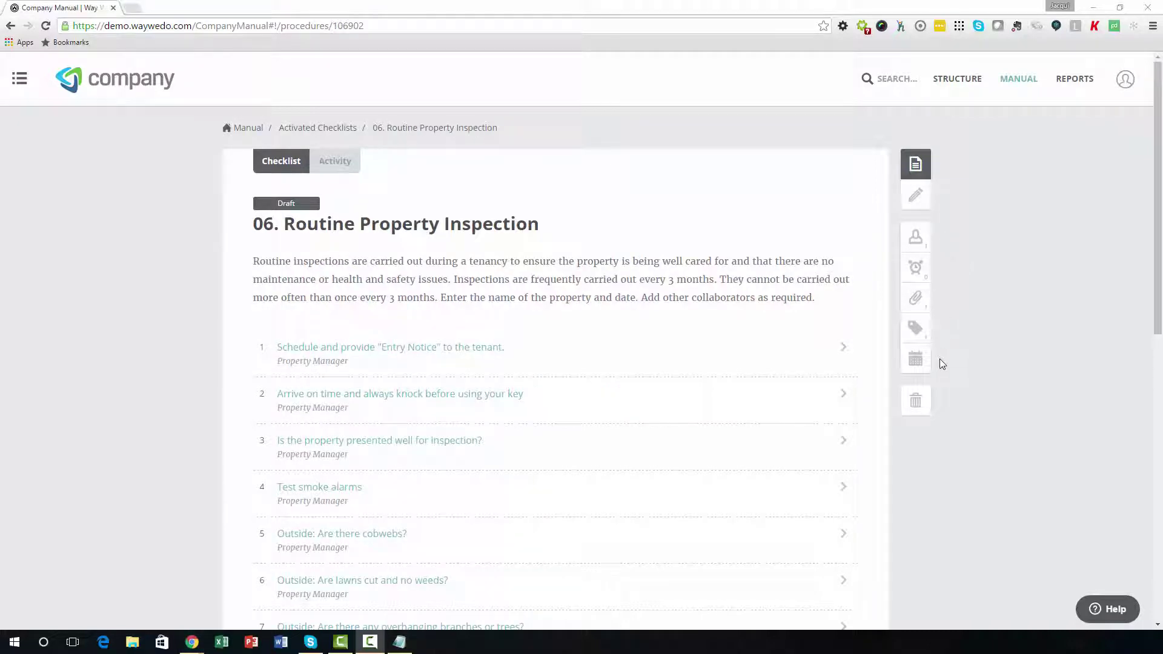
Add a Property Manager task 'Conduct property inspection' repeating on the 6th every 3 months.
{"action": "left_click", "coordinate": [920, 269]}
{"action": "left_click", "coordinate": [848, 174]}
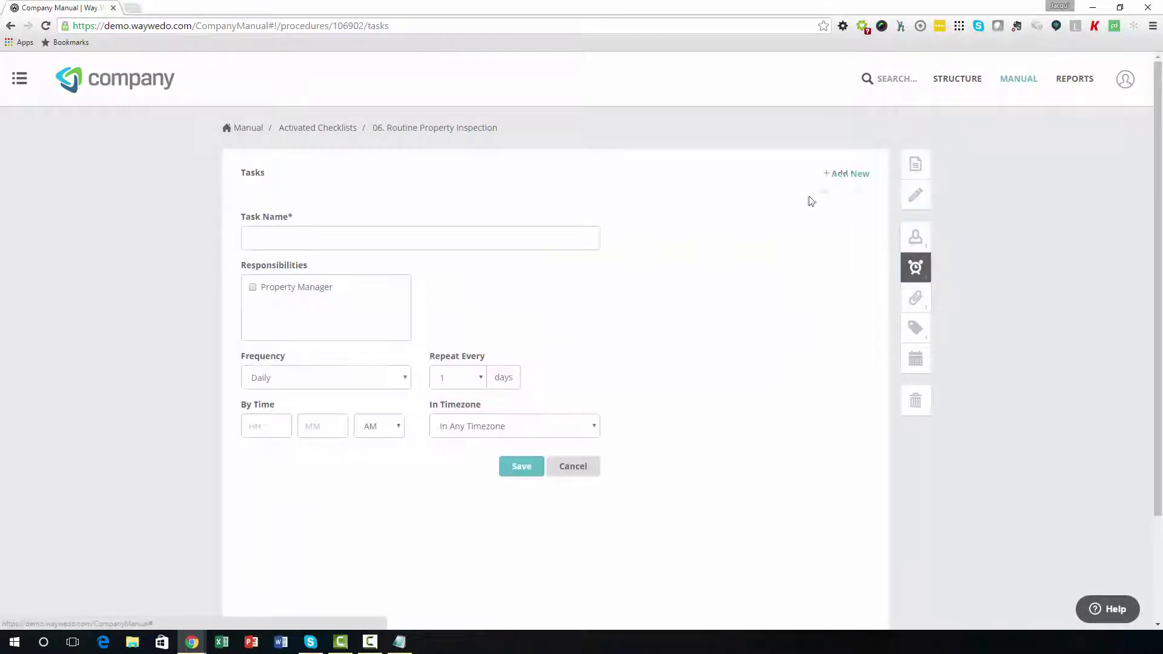
{"action": "left_click", "coordinate": [303, 240]}
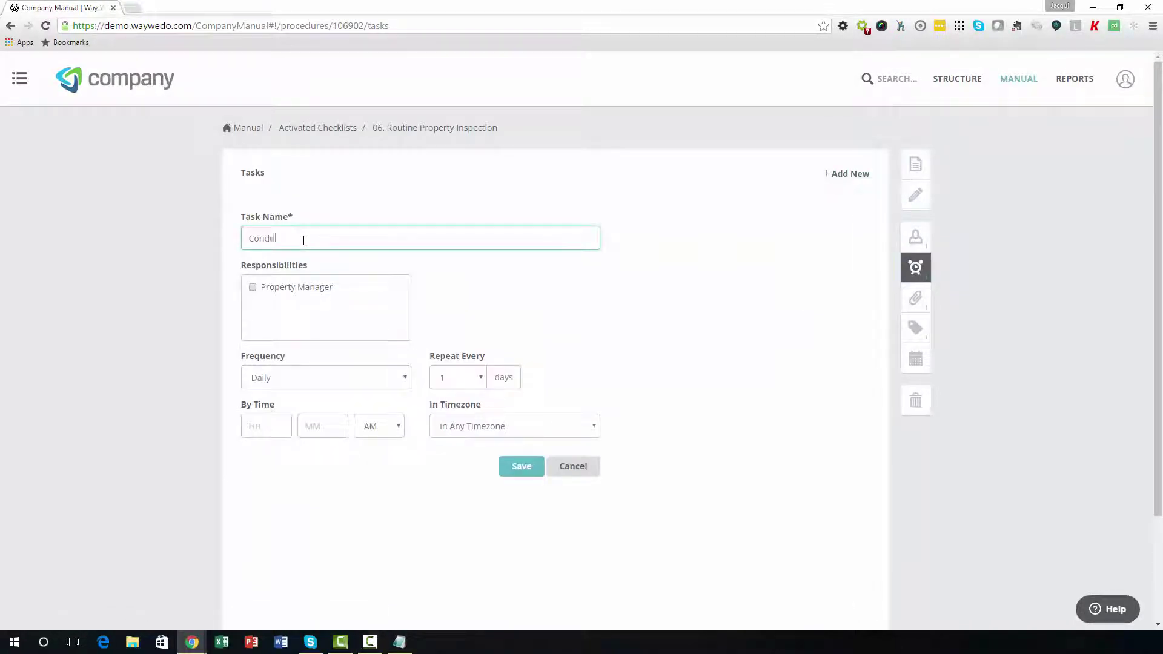
{"action": "type", "text": "Conduct property inspection"}
{"action": "left_click", "coordinate": [265, 291]}
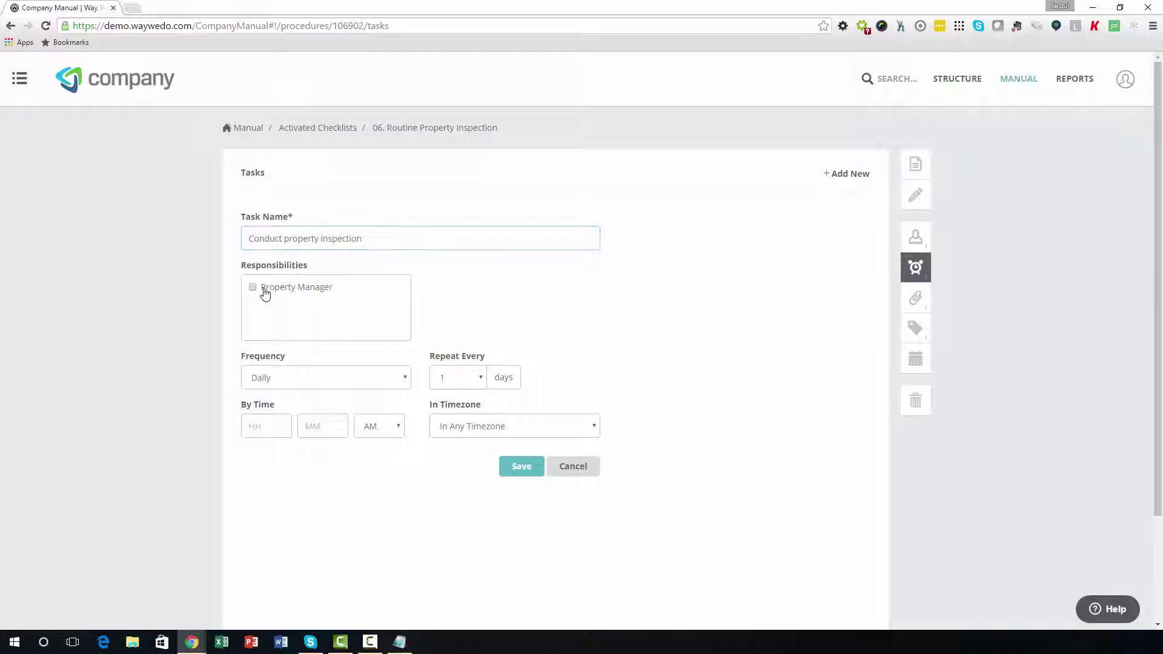
{"action": "left_click", "coordinate": [294, 379]}
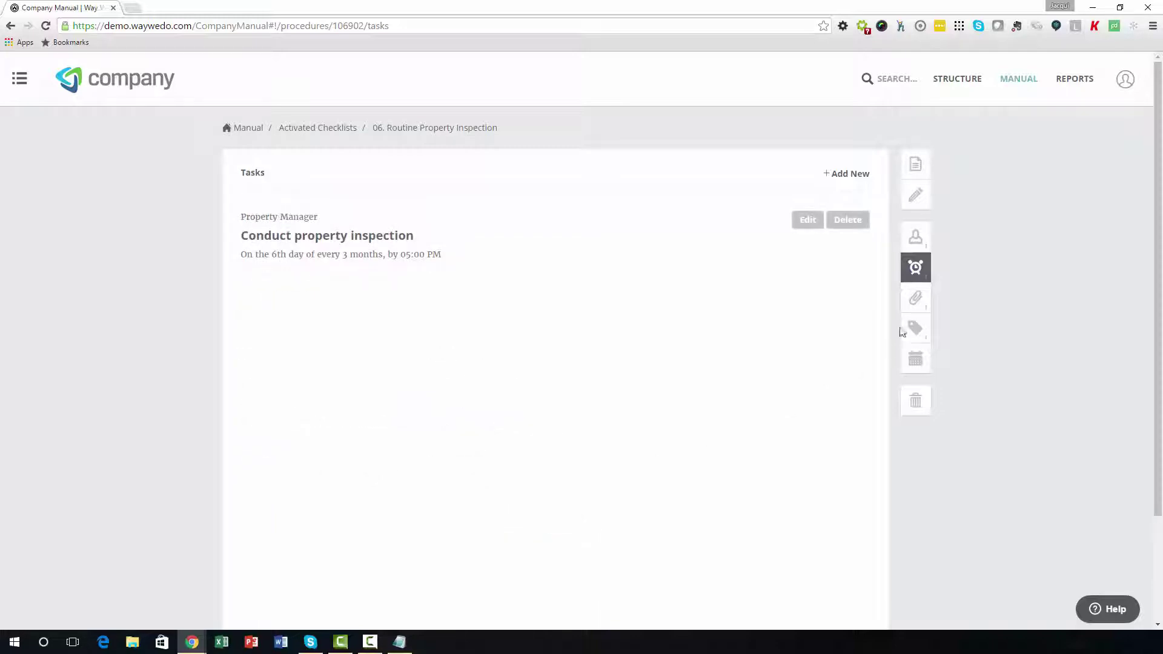
{"action": "left_click", "coordinate": [914, 299]}
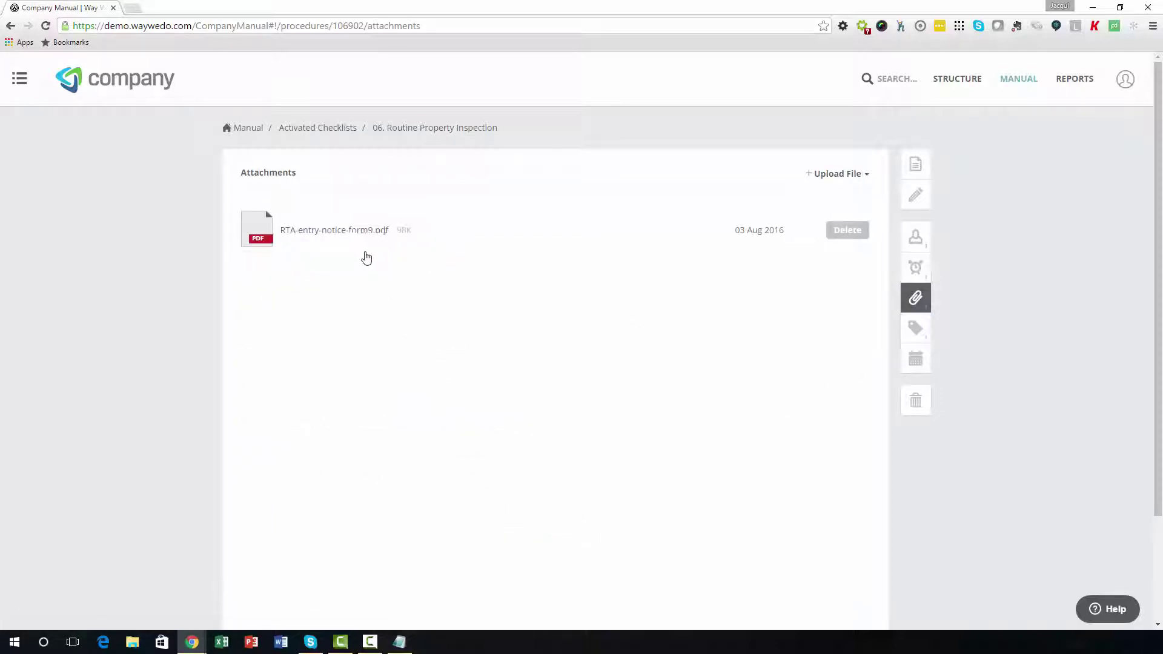
Tag Routine Property Inspection with the Real Estate Procedures label.
{"action": "left_click", "coordinate": [914, 330]}
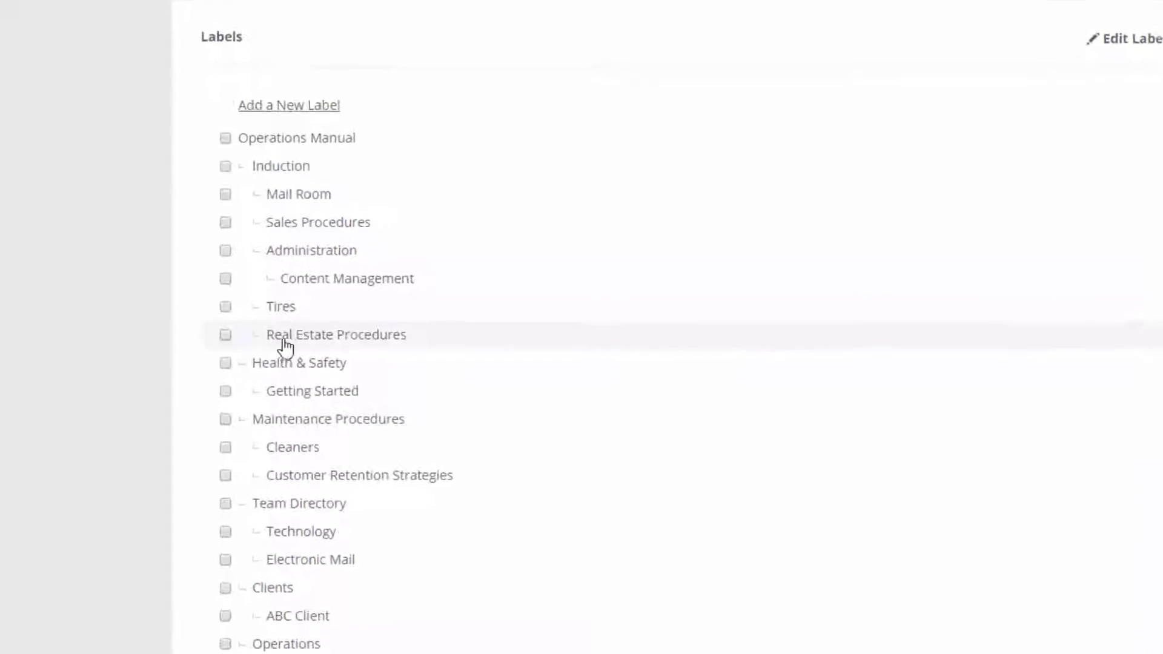
{"action": "left_click", "coordinate": [290, 334]}
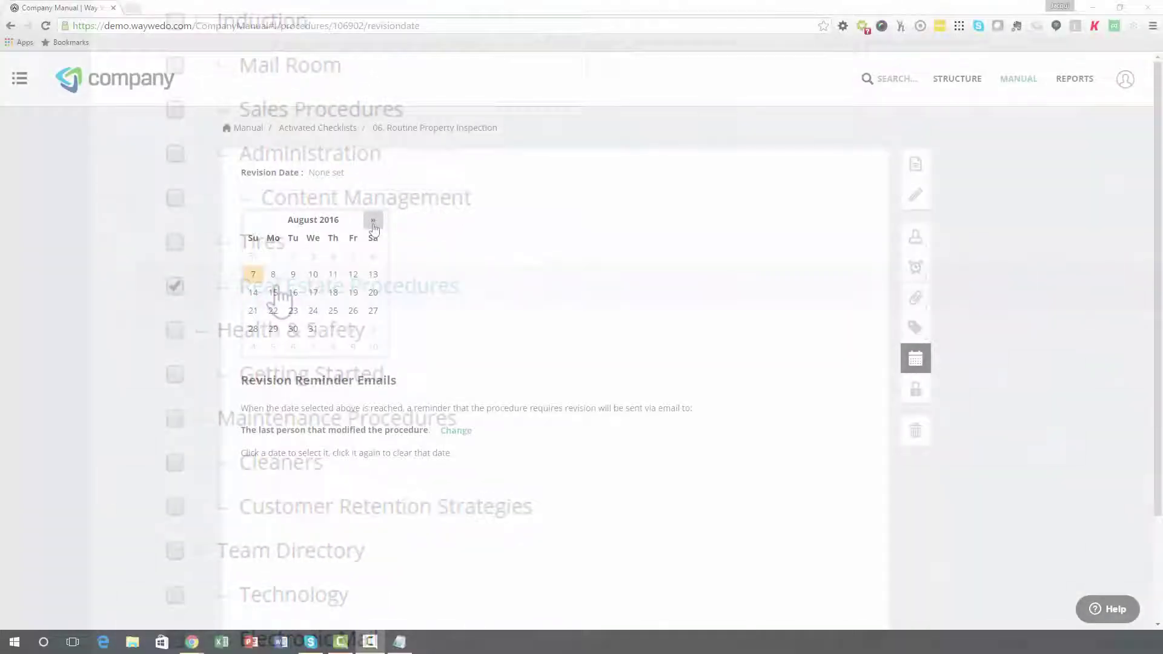
Set the revision date to 15 February 2017 and make the procedure Restricted.
{"action": "left_click", "coordinate": [373, 221]}
{"action": "left_click", "coordinate": [373, 221]}
{"action": "left_click", "coordinate": [373, 221]}
{"action": "left_click", "coordinate": [373, 221]}
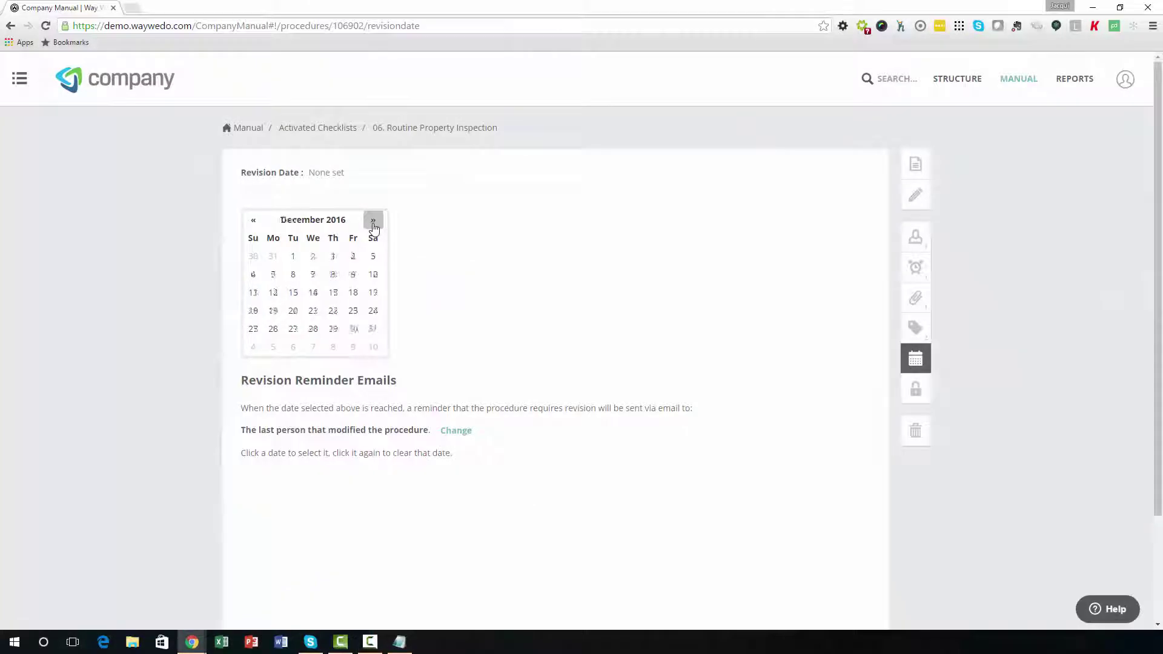
{"action": "left_click", "coordinate": [373, 221]}
{"action": "left_click", "coordinate": [373, 221]}
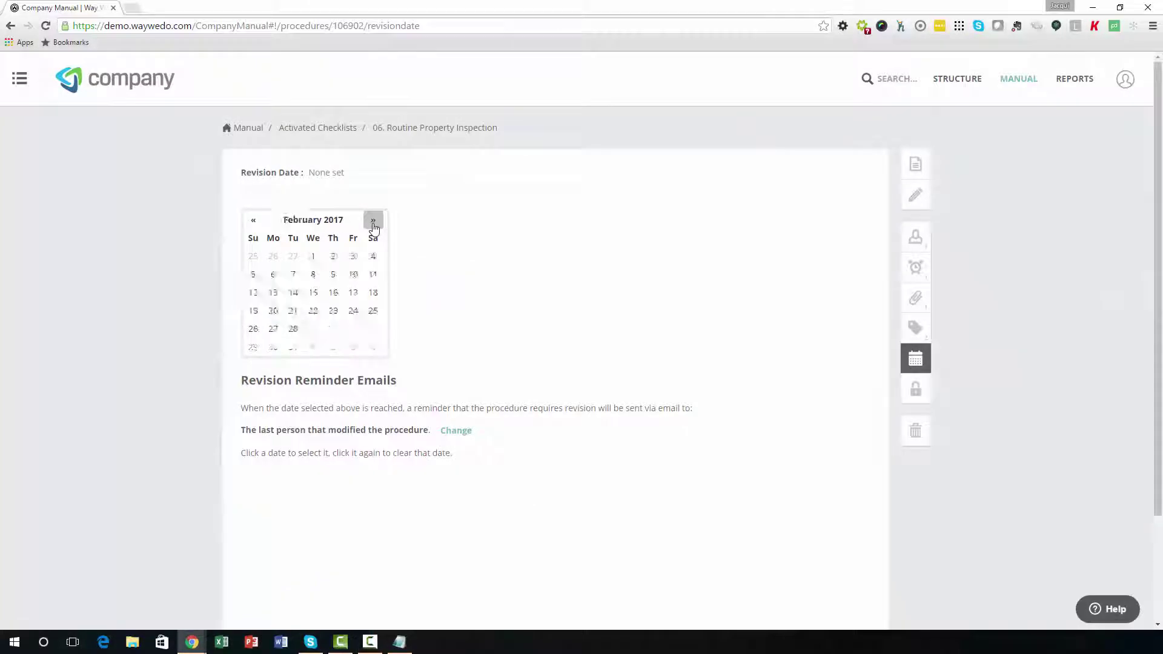
{"action": "left_click", "coordinate": [315, 293]}
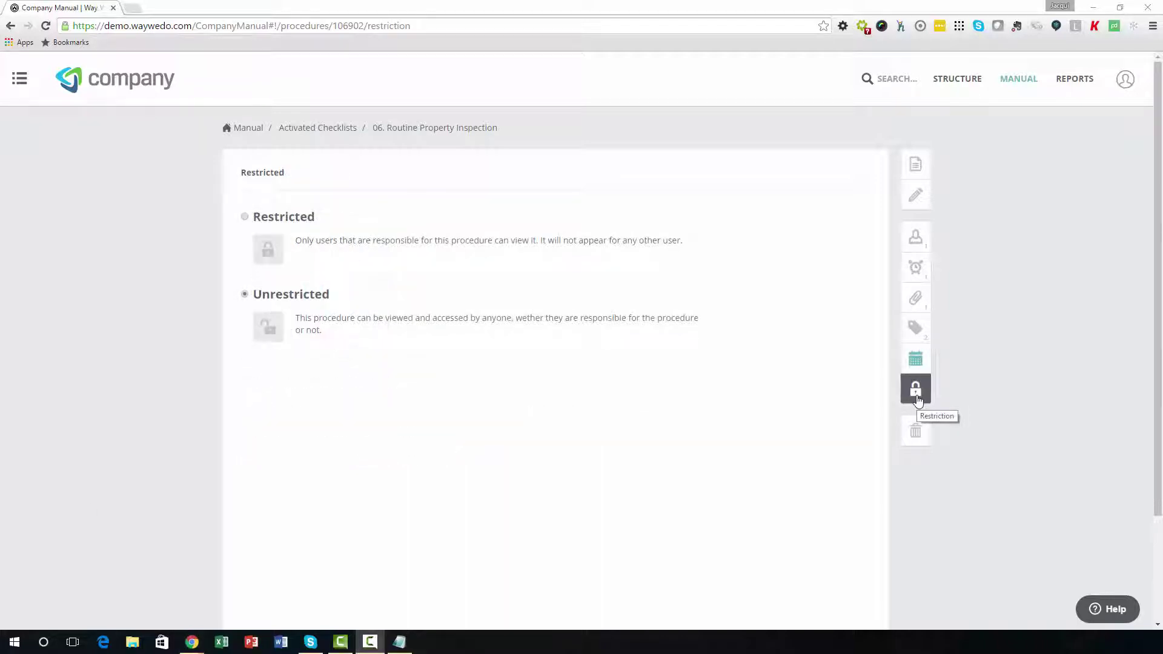
{"action": "left_click", "coordinate": [282, 222]}
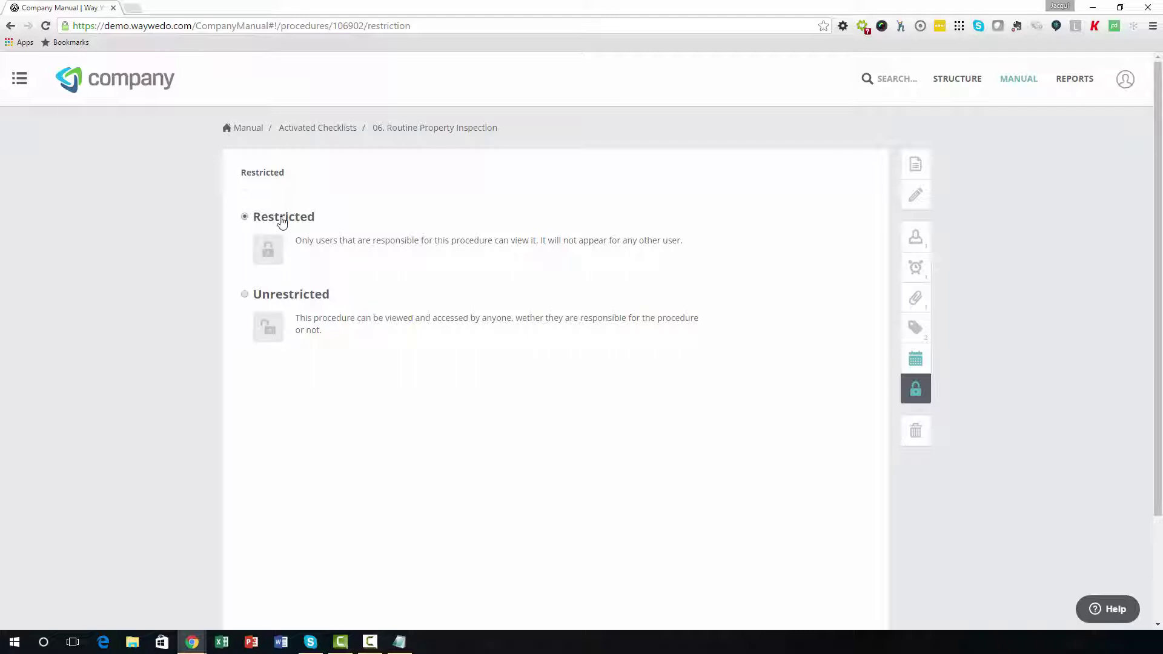